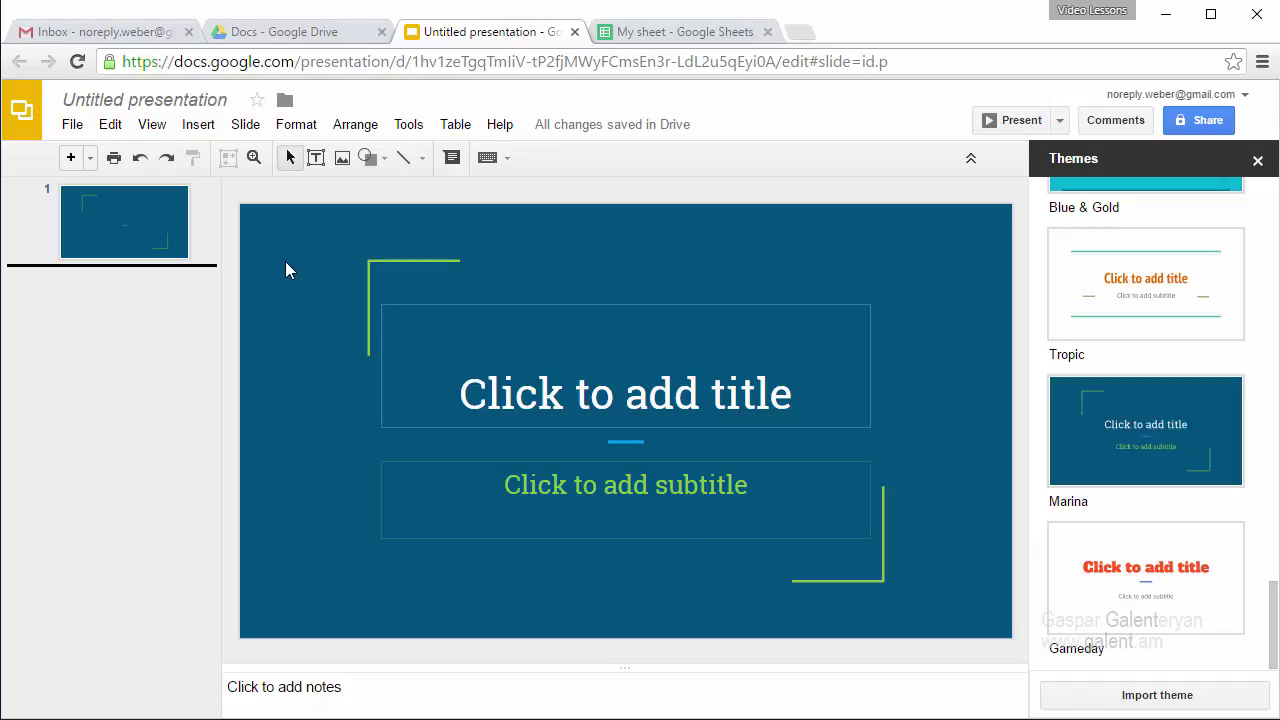
Enter 'Cover' as the speaker note for the title slide
click(283, 687)
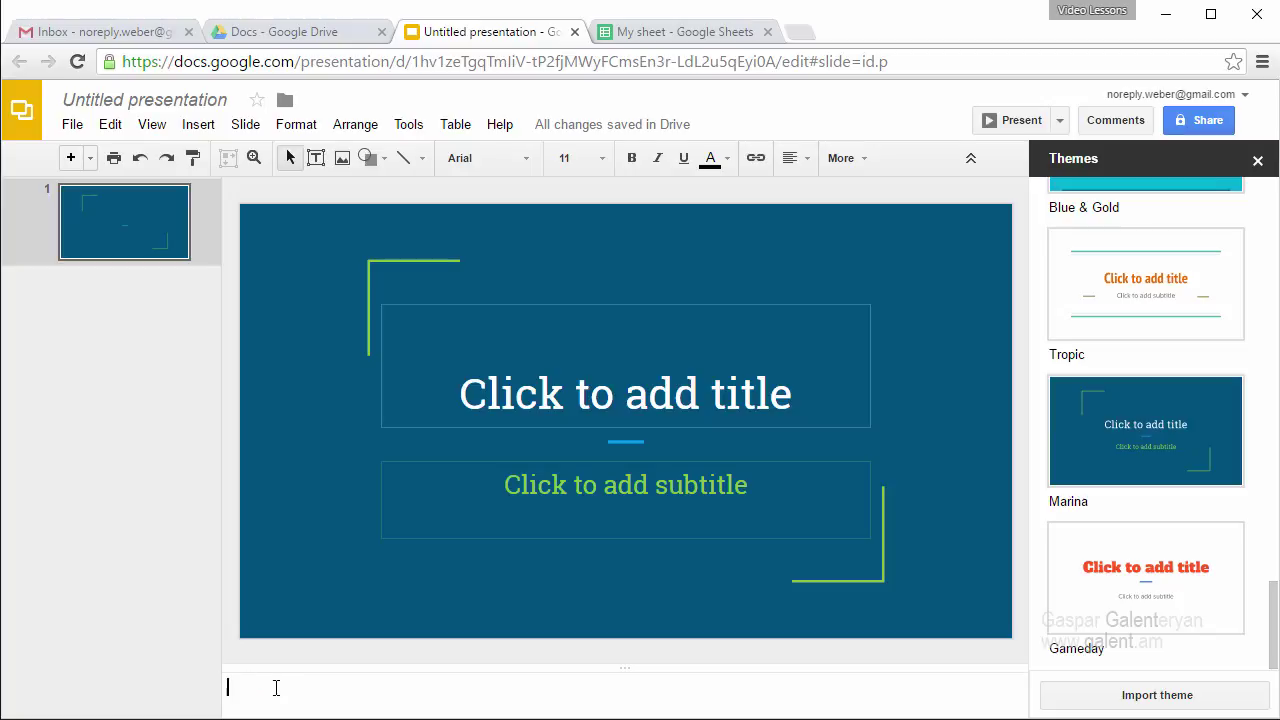
text(Co)
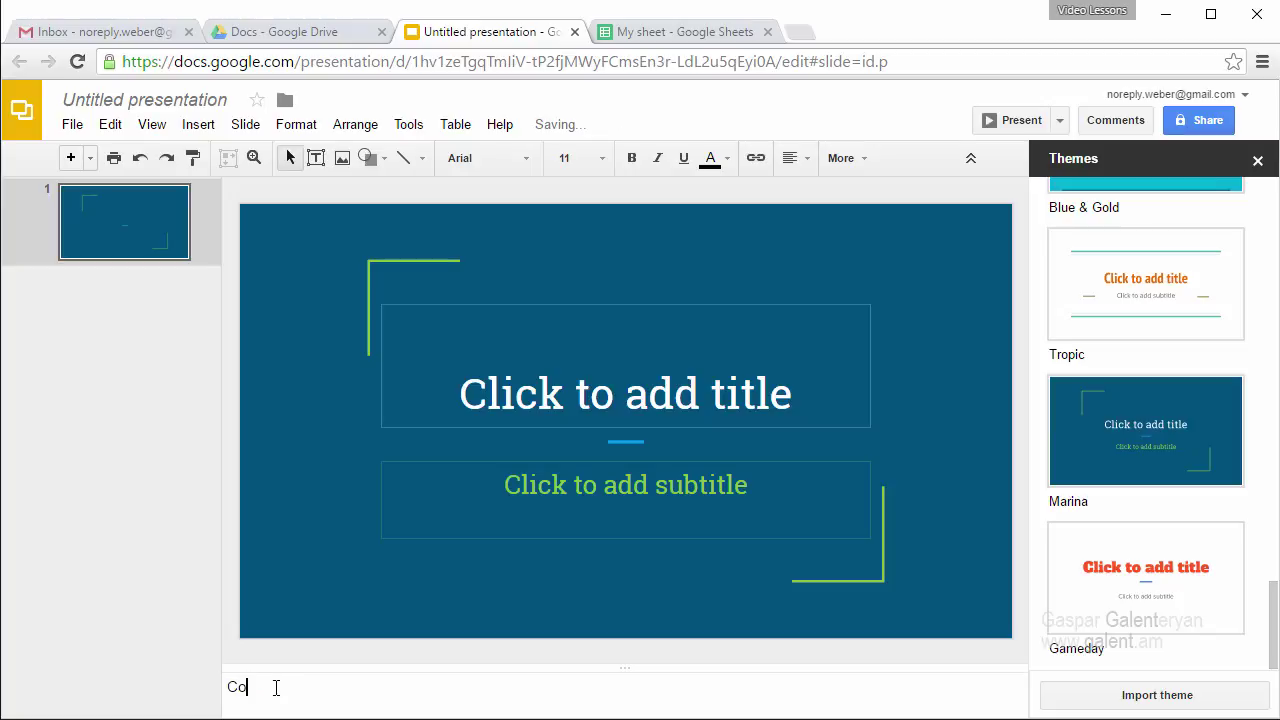
text(ver)
click(230, 316)
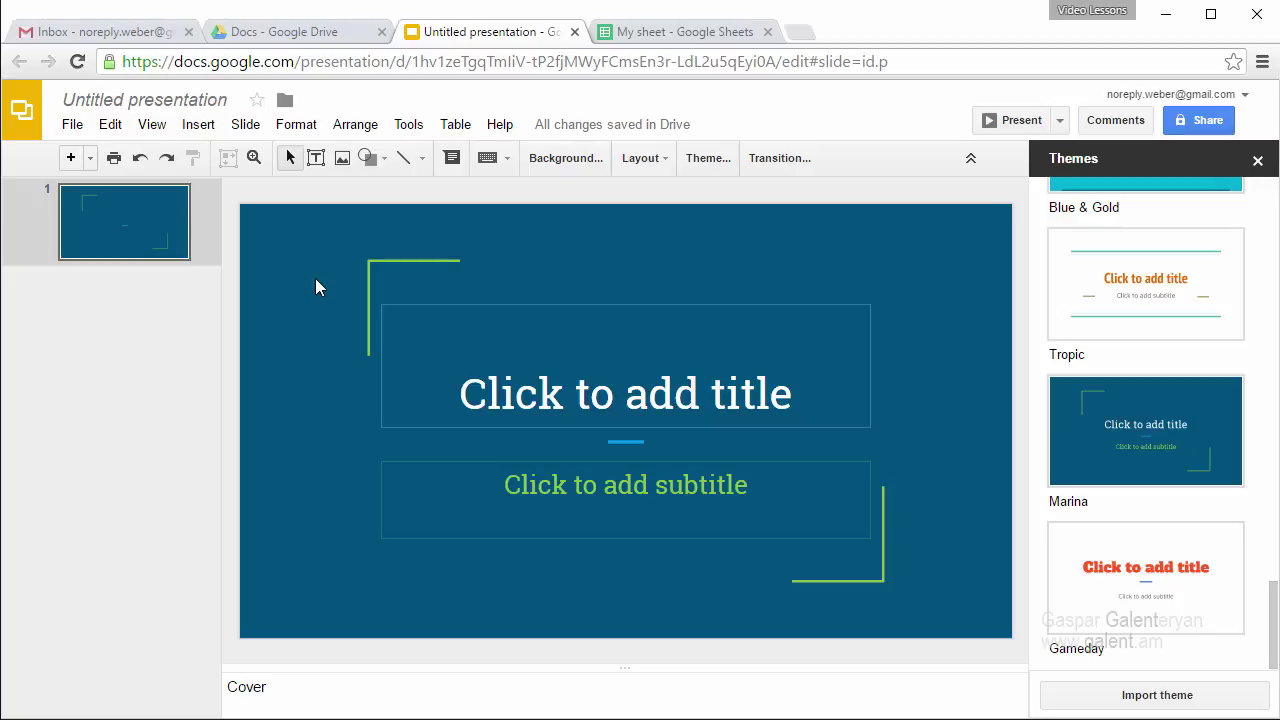
Set the slide background to the gray wooden-triangles photo from a 'pattern' image search
click(565, 160)
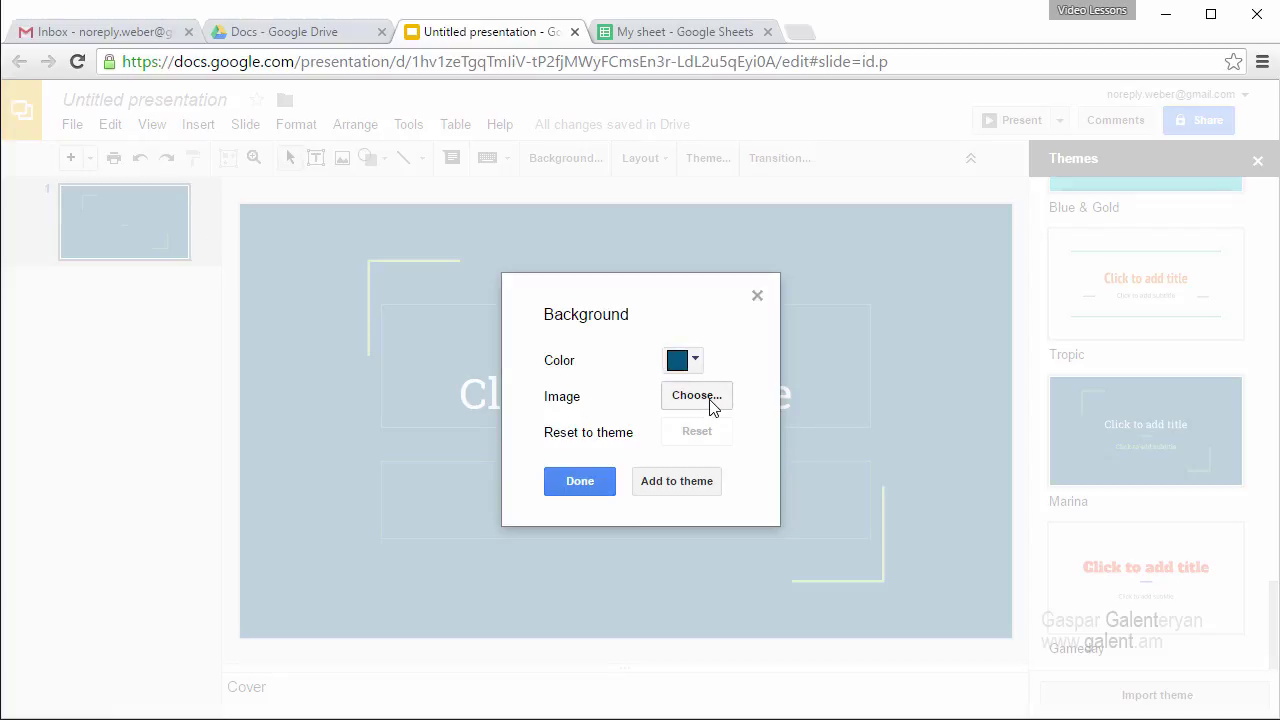
click(708, 398)
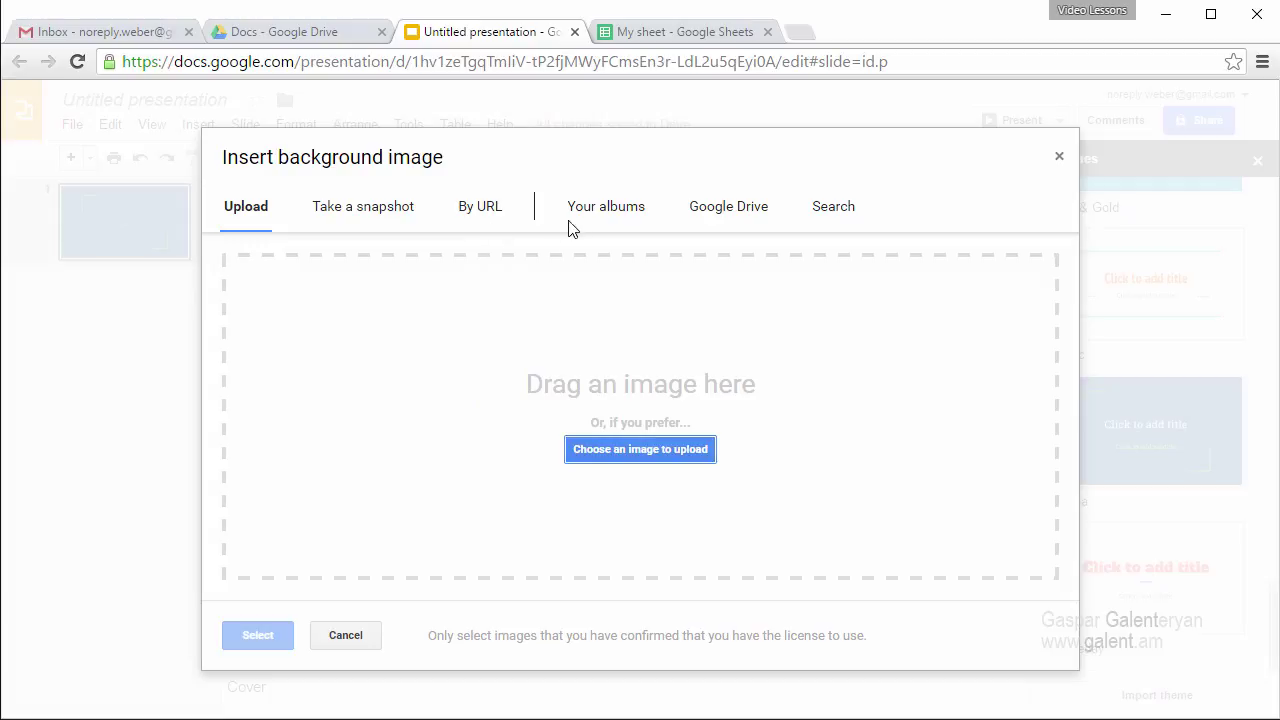
click(845, 216)
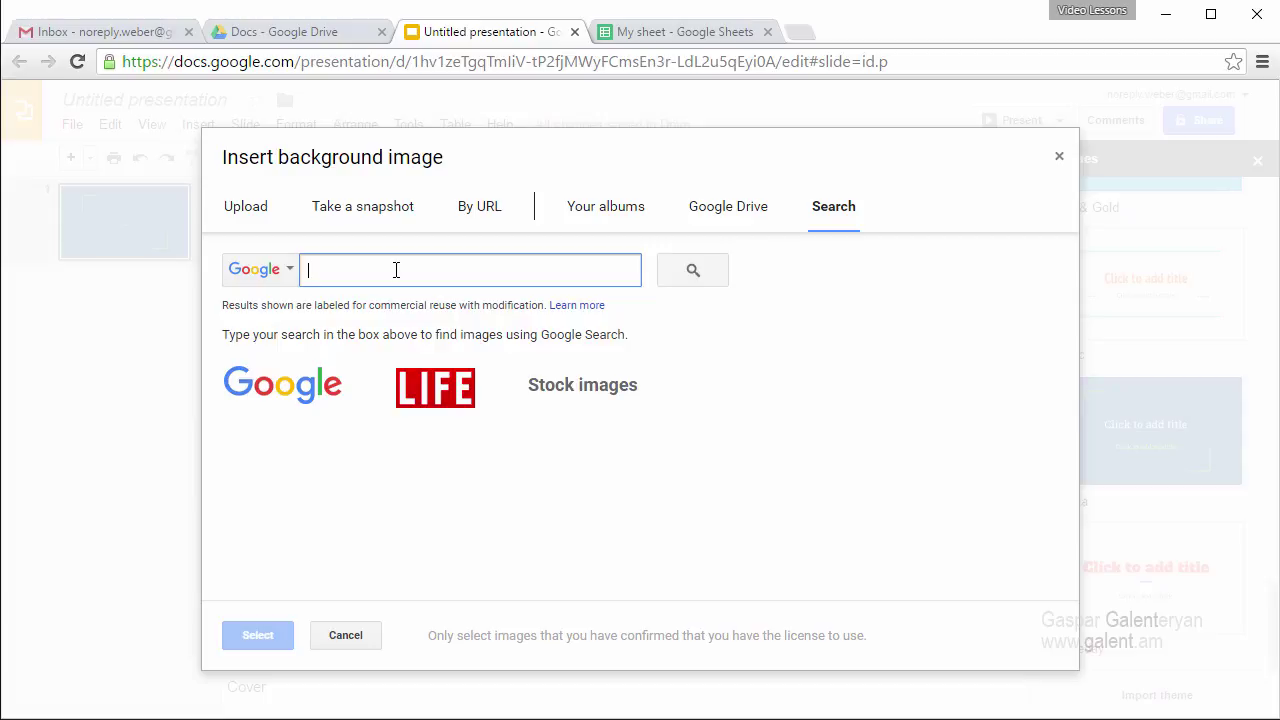
text(pattern)
click(674, 282)
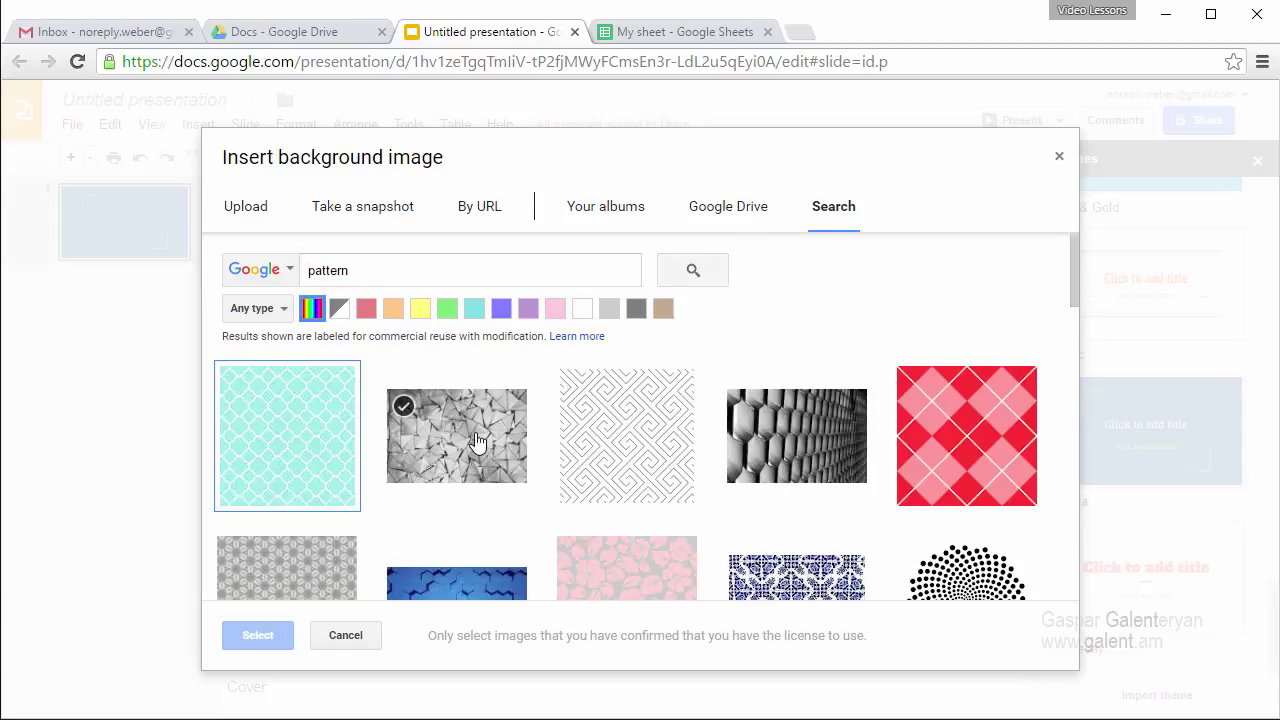
click(476, 440)
scroll(476, 440, down, 1)
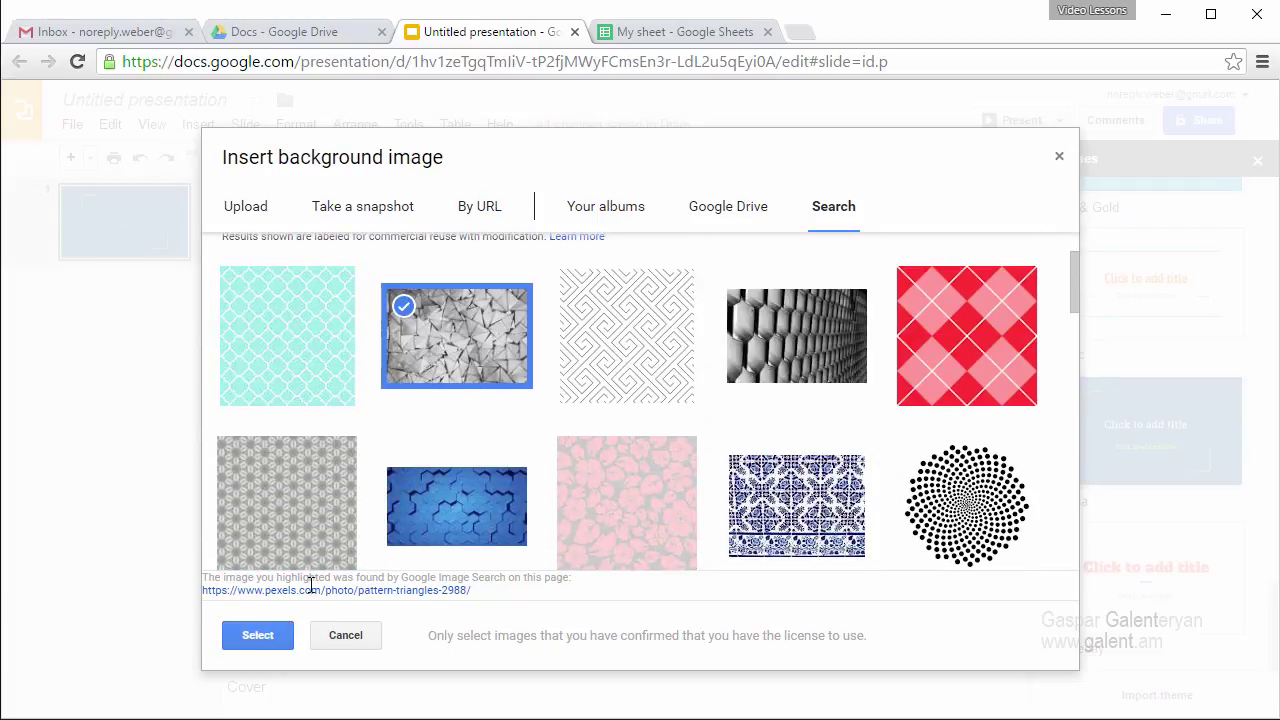
click(265, 640)
click(567, 482)
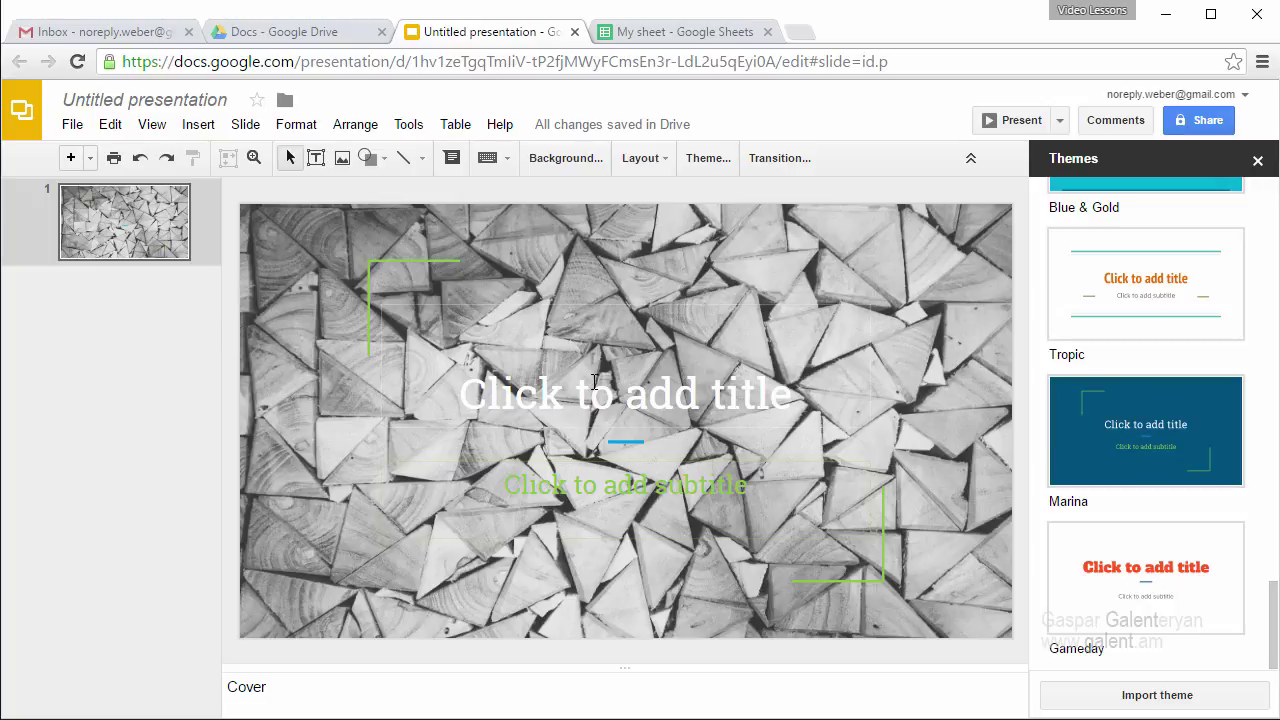
Type the title 'Բարի գալուստ' and set it in Arial
click(472, 390)
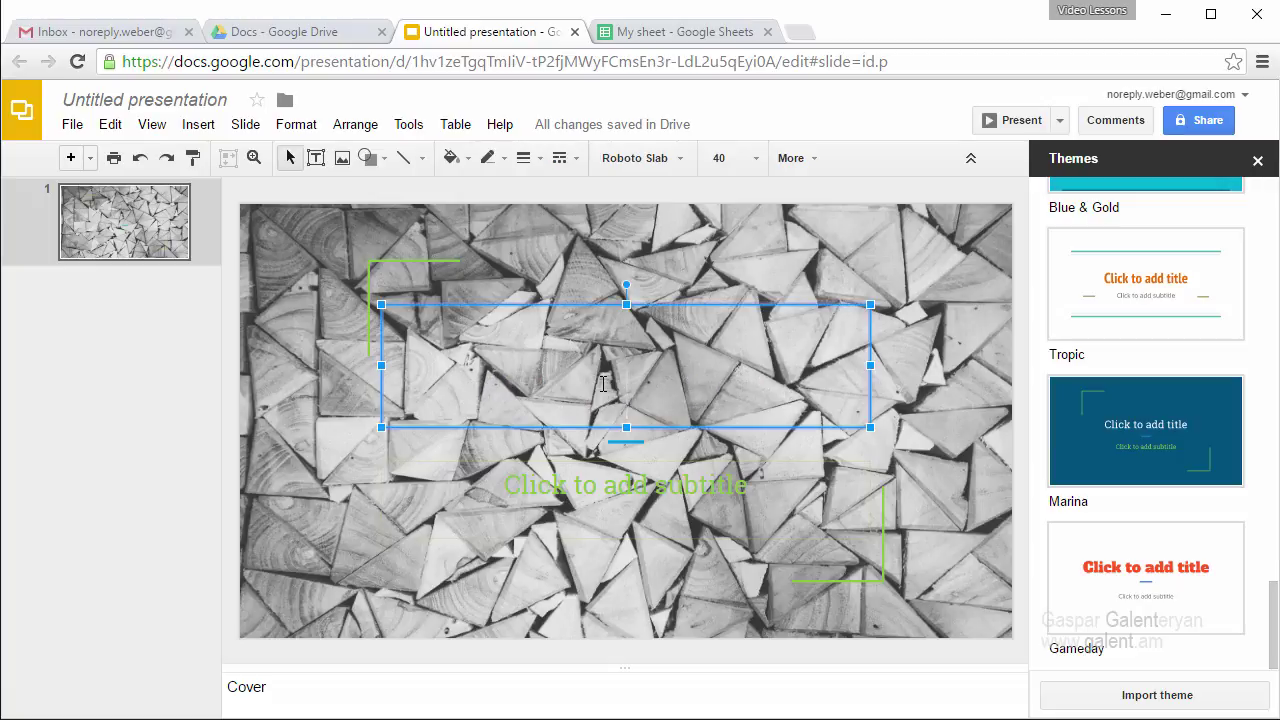
text(Բարի գալուստ)
drag(488, 395, 849, 388)
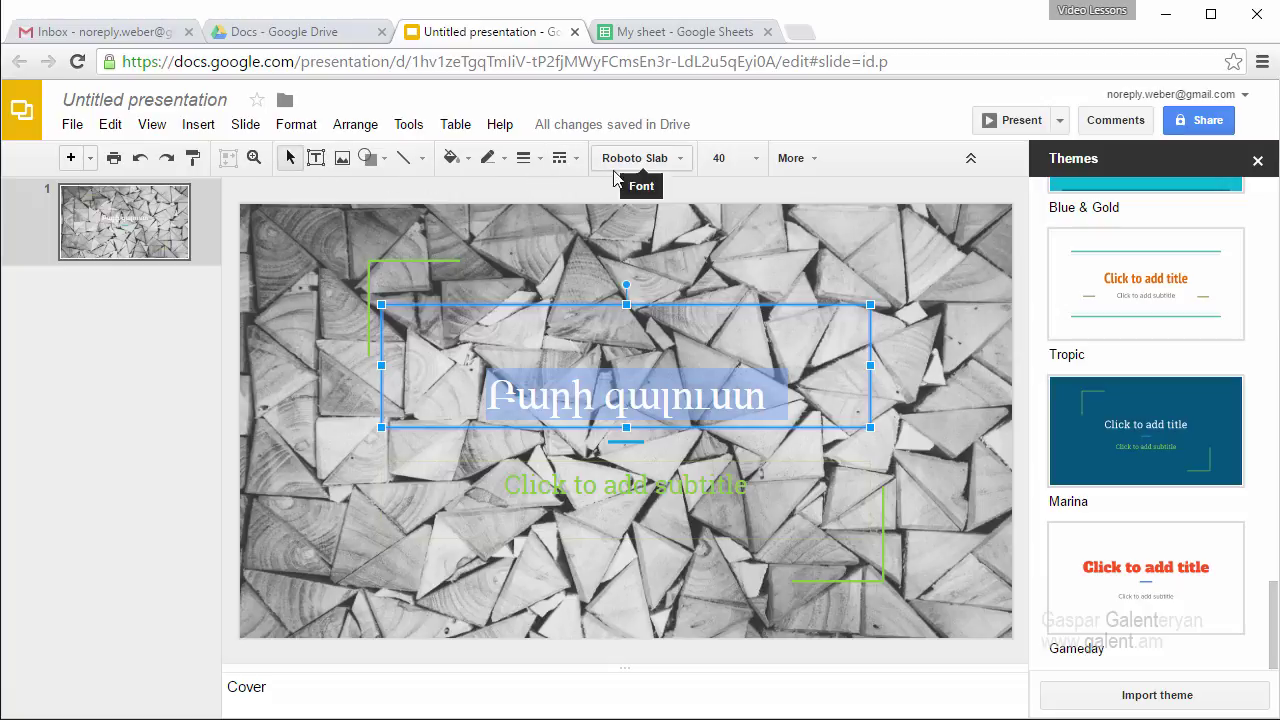
click(648, 160)
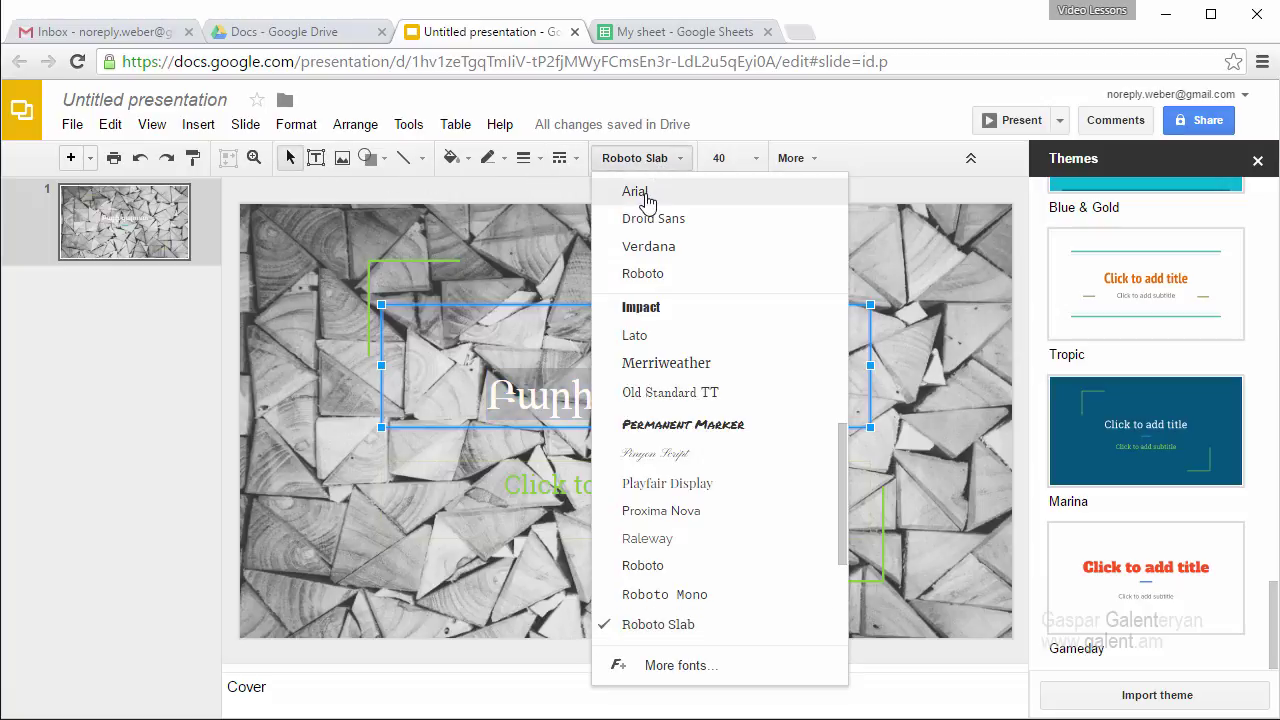
click(672, 199)
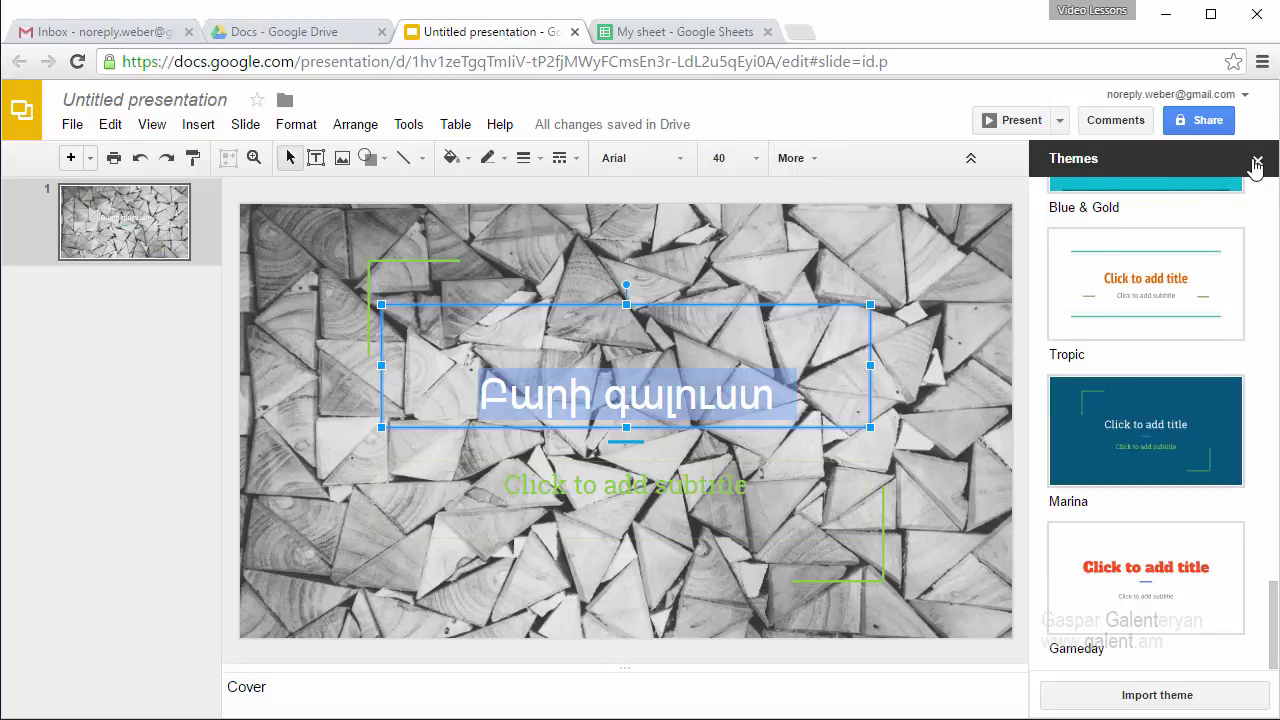
Close the themes panel and colour the title text dark grey
click(1259, 163)
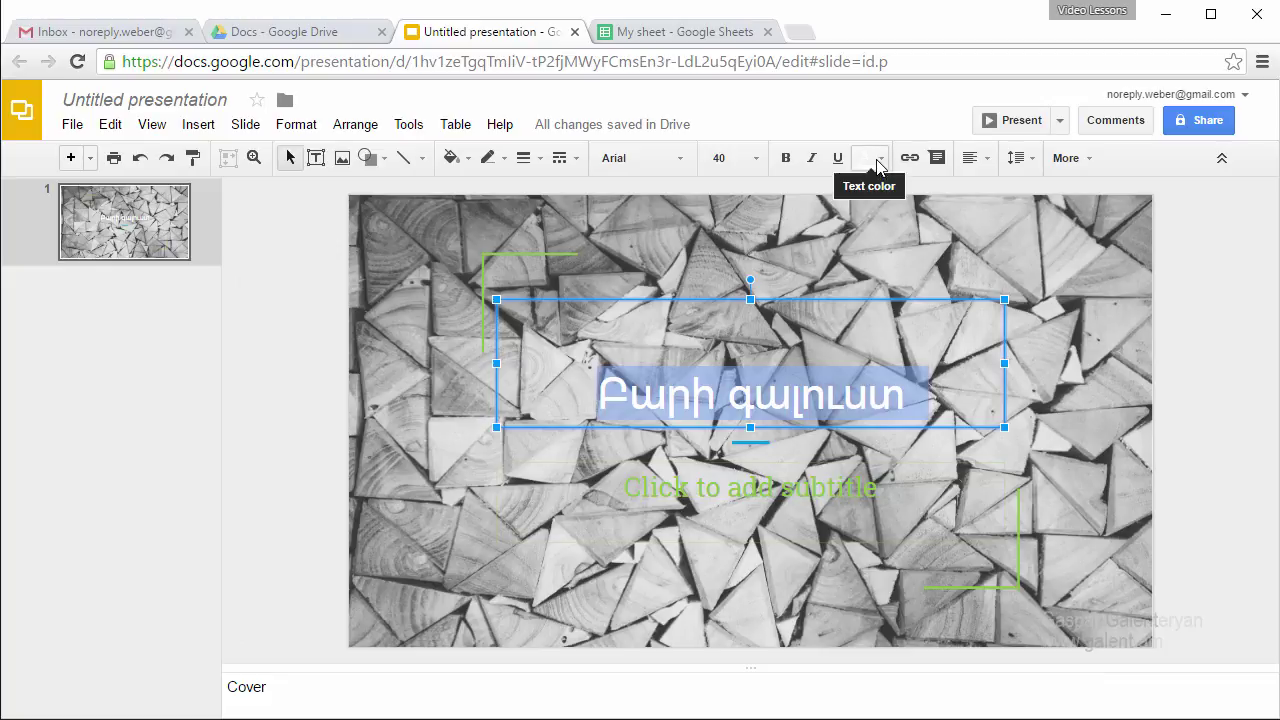
click(880, 160)
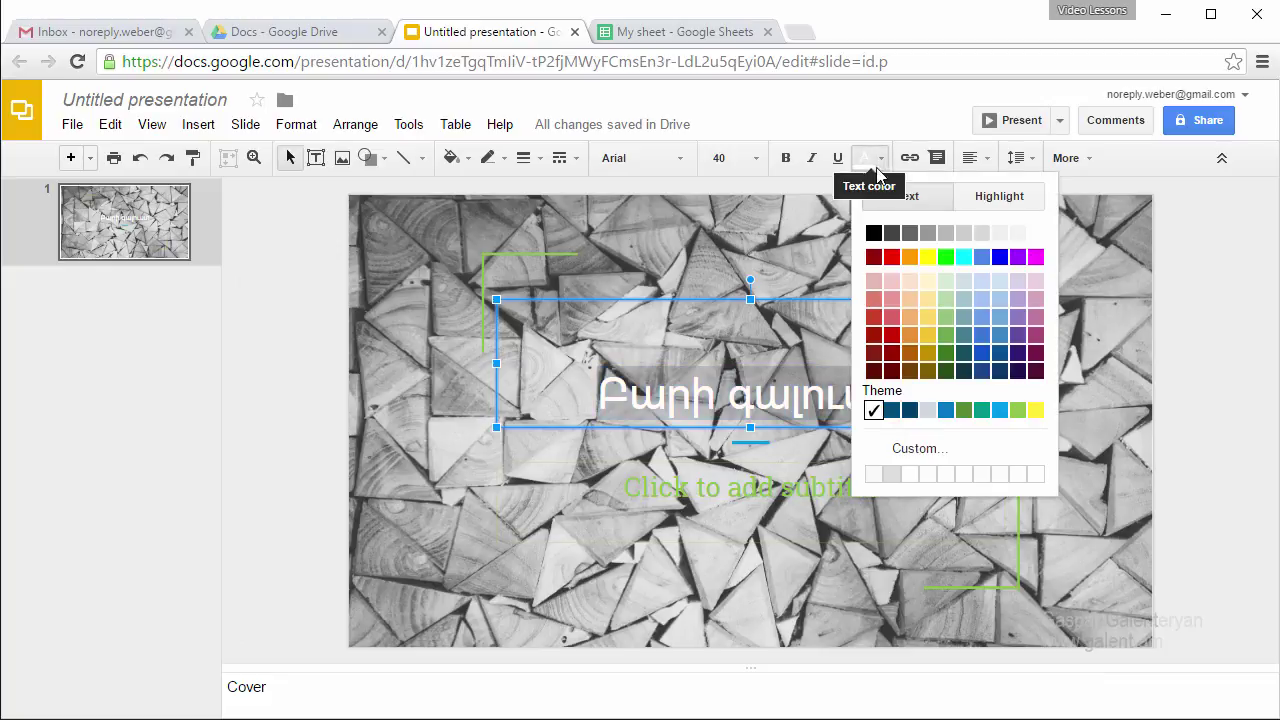
click(892, 236)
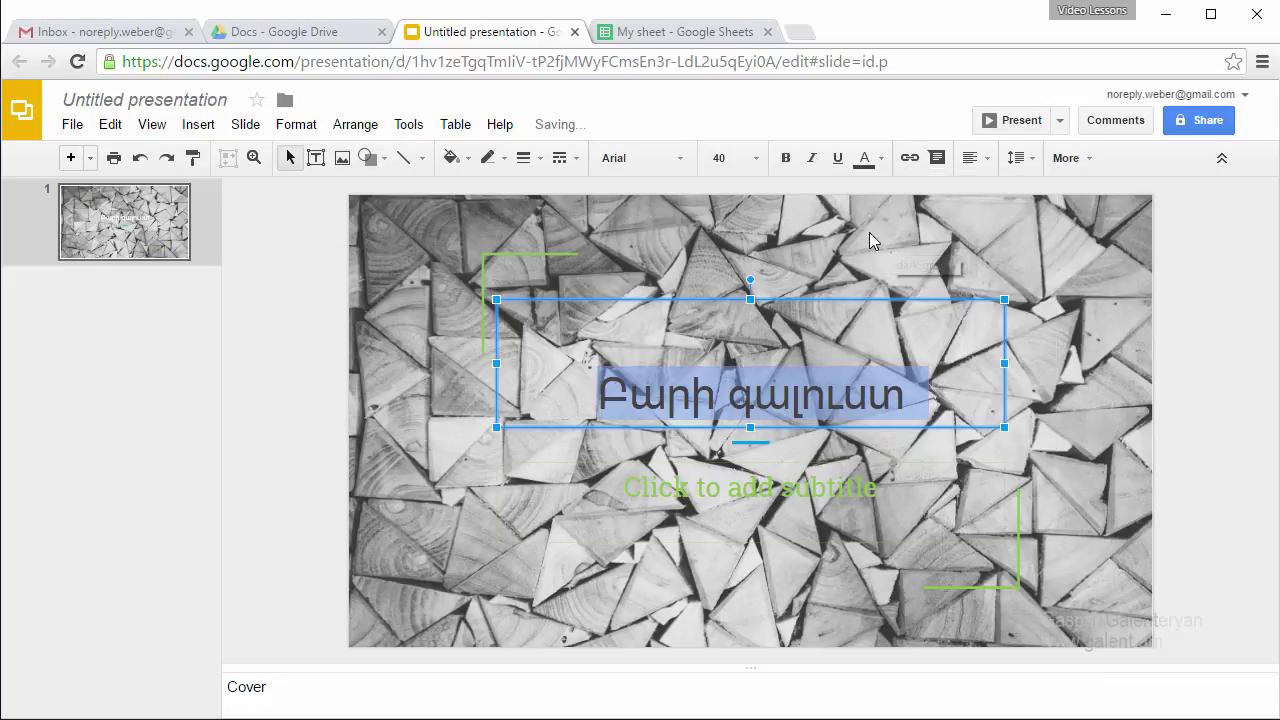
click(625, 485)
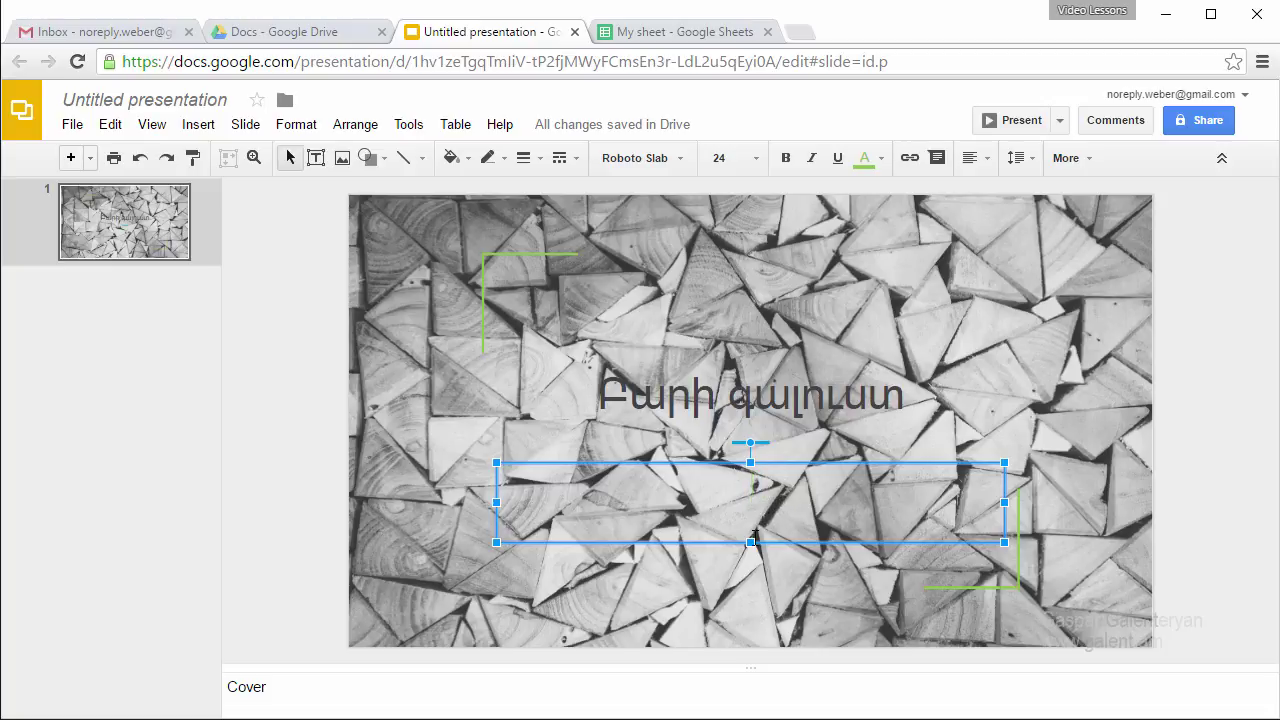
Make the subtitle box slightly taller and add 'Իմ' to the subtitle text
drag(753, 543, 753, 555)
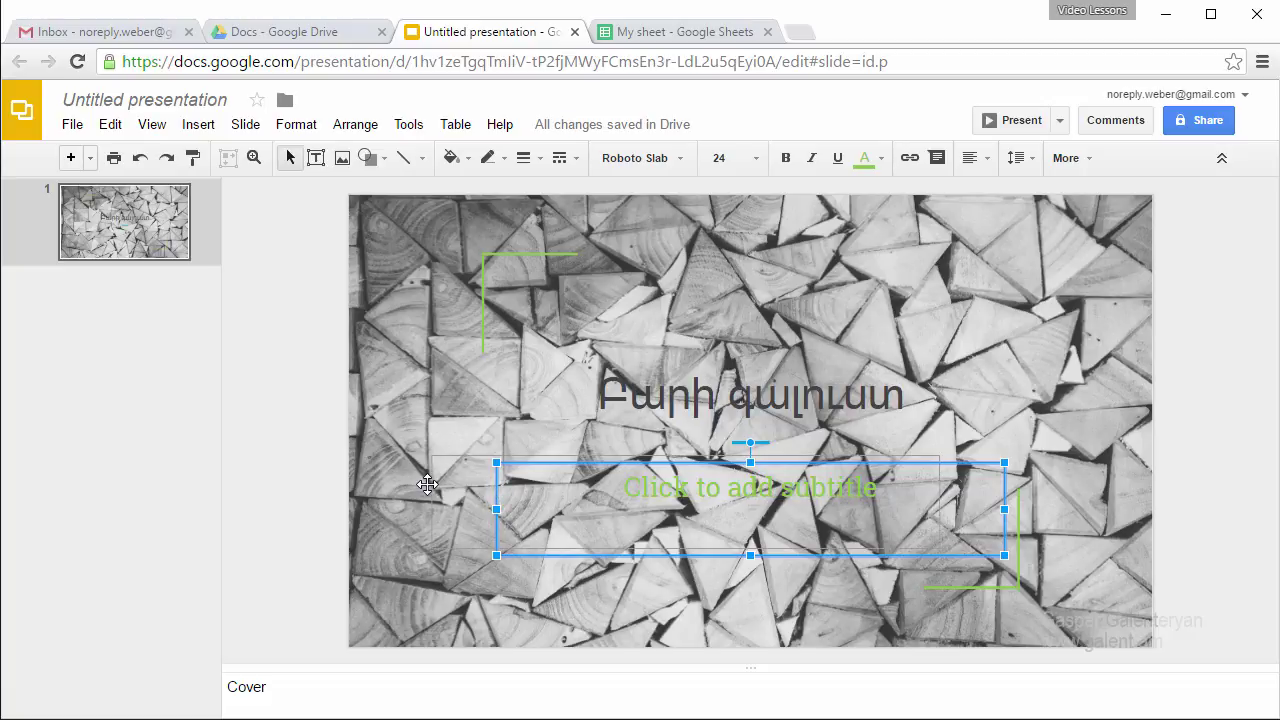
drag(493, 491, 368, 400)
key(ctrl+z)
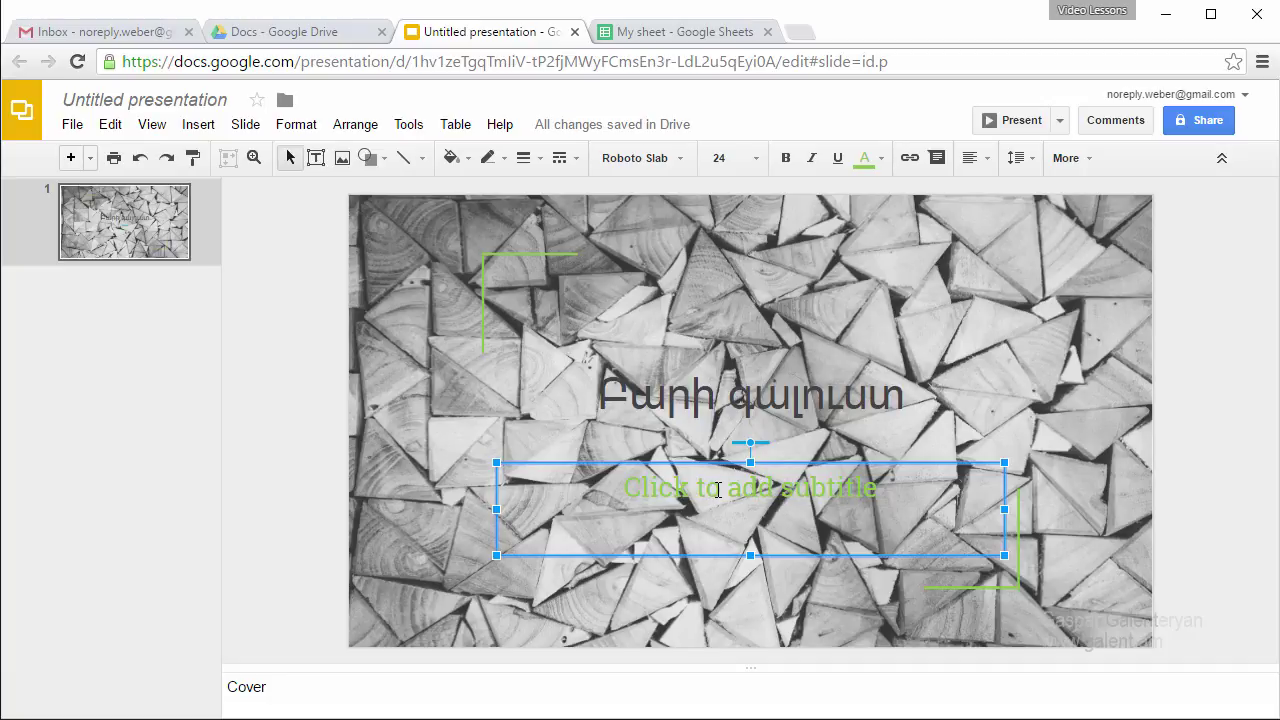
click(720, 490)
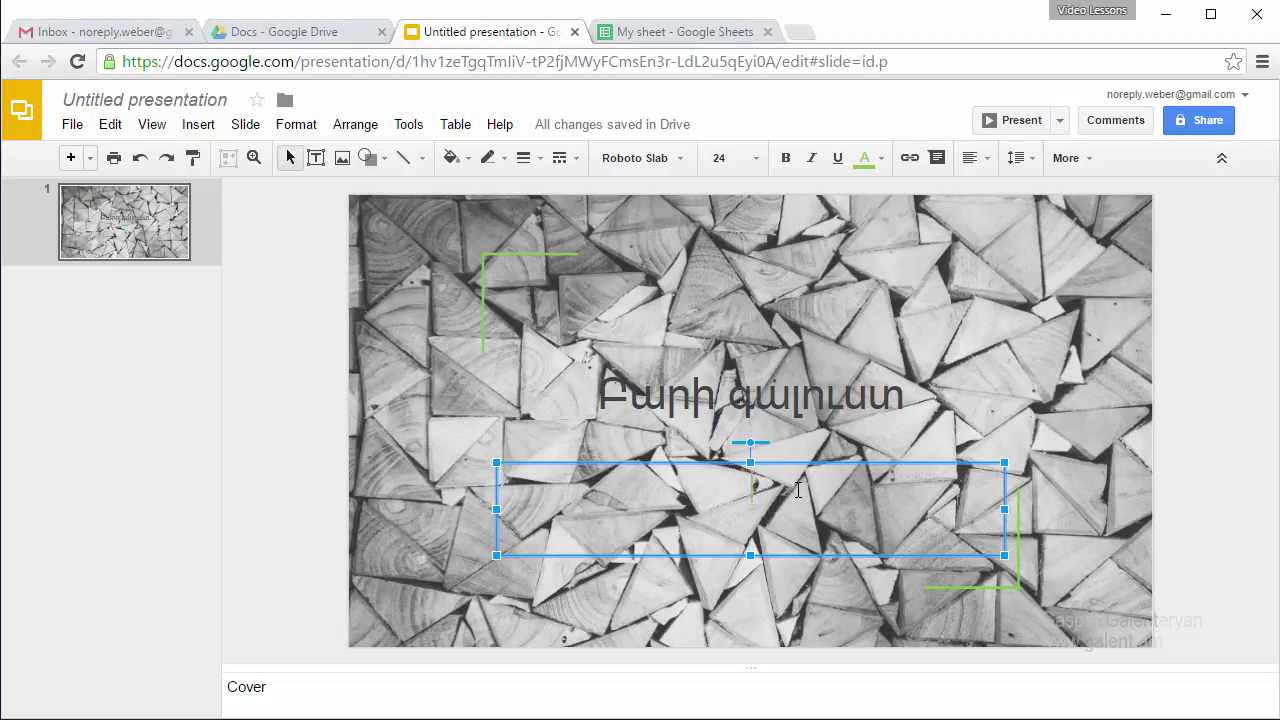
text(Իմ որ փաստաթղթի անունը)
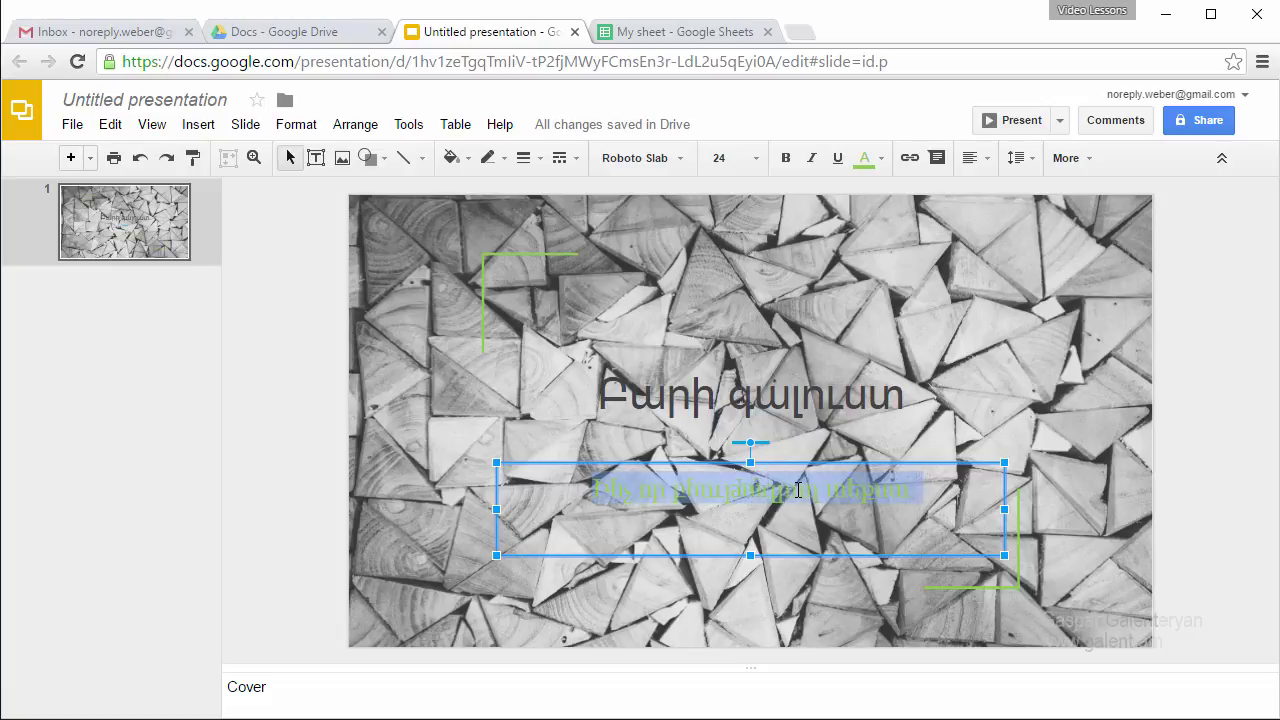
Make both the subtitle and title text white
click(880, 158)
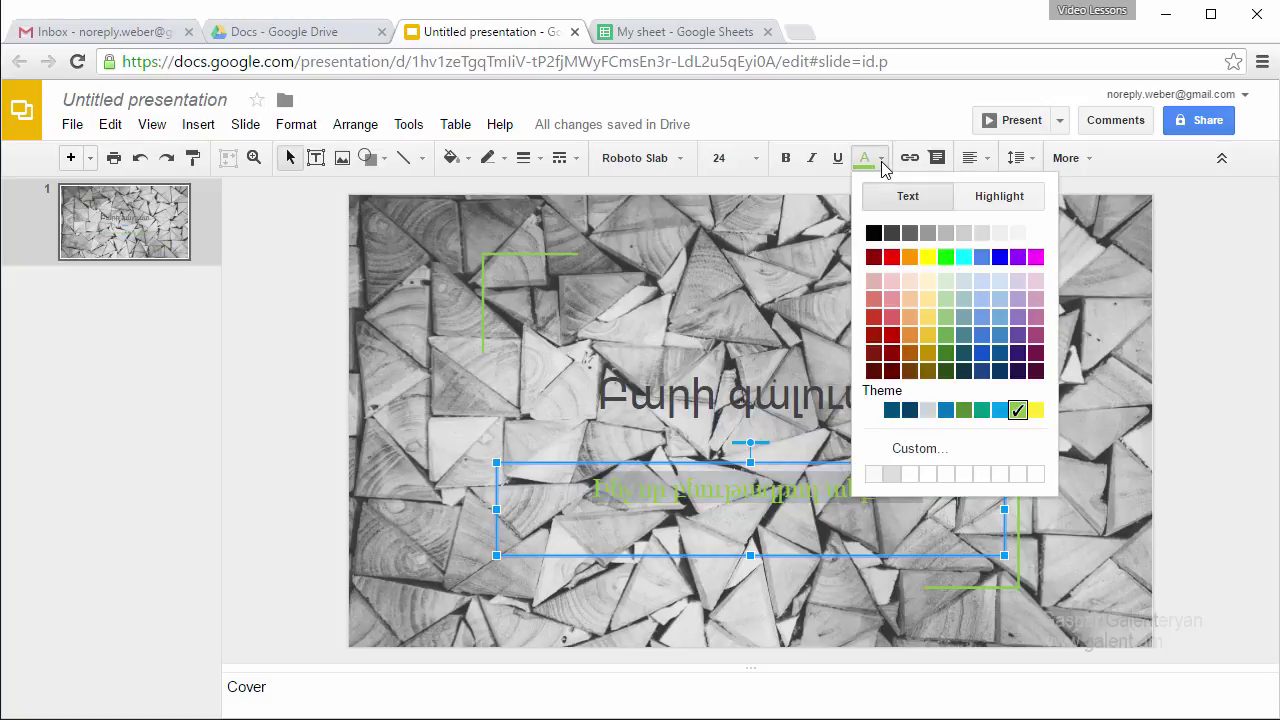
click(1034, 234)
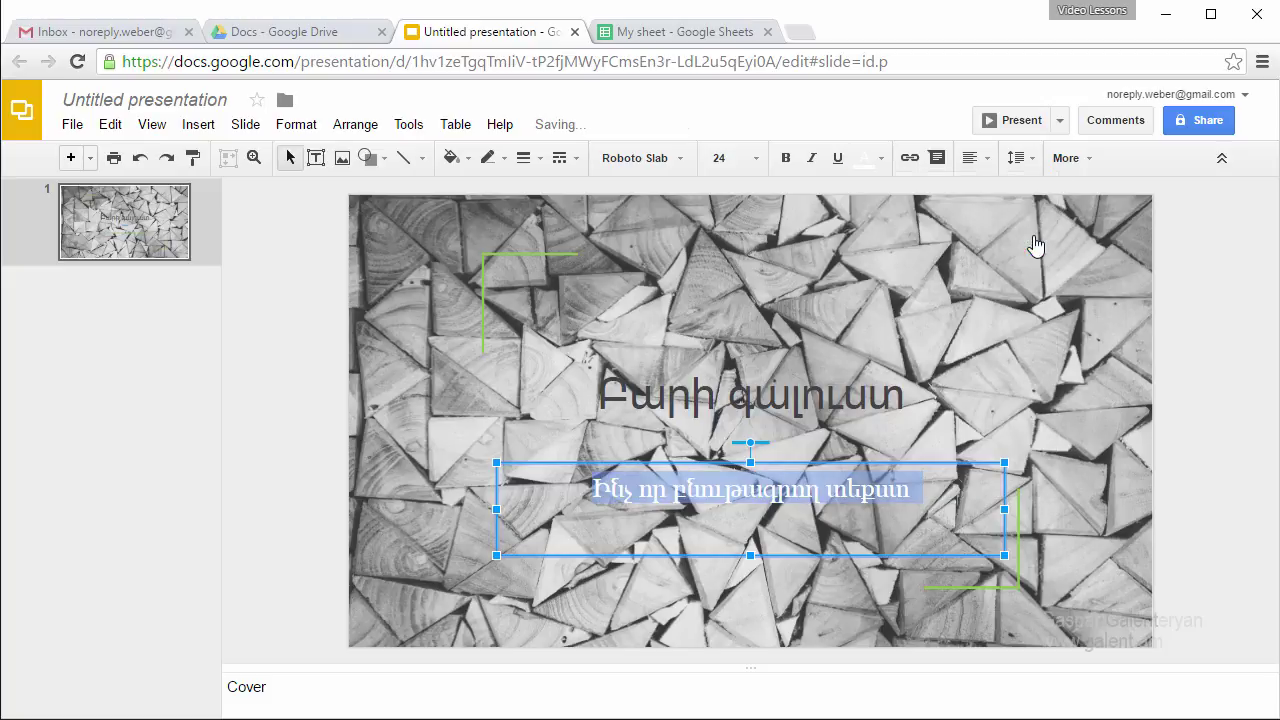
click(903, 397)
drag(903, 397, 588, 398)
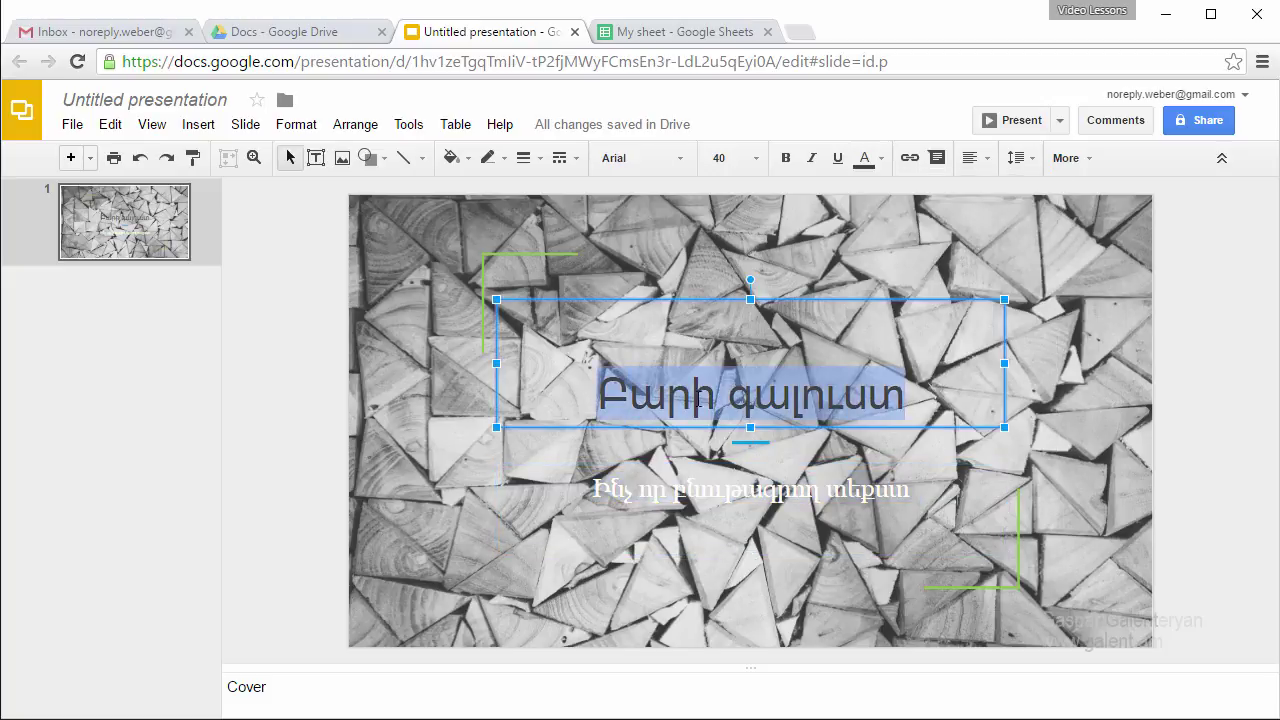
click(882, 158)
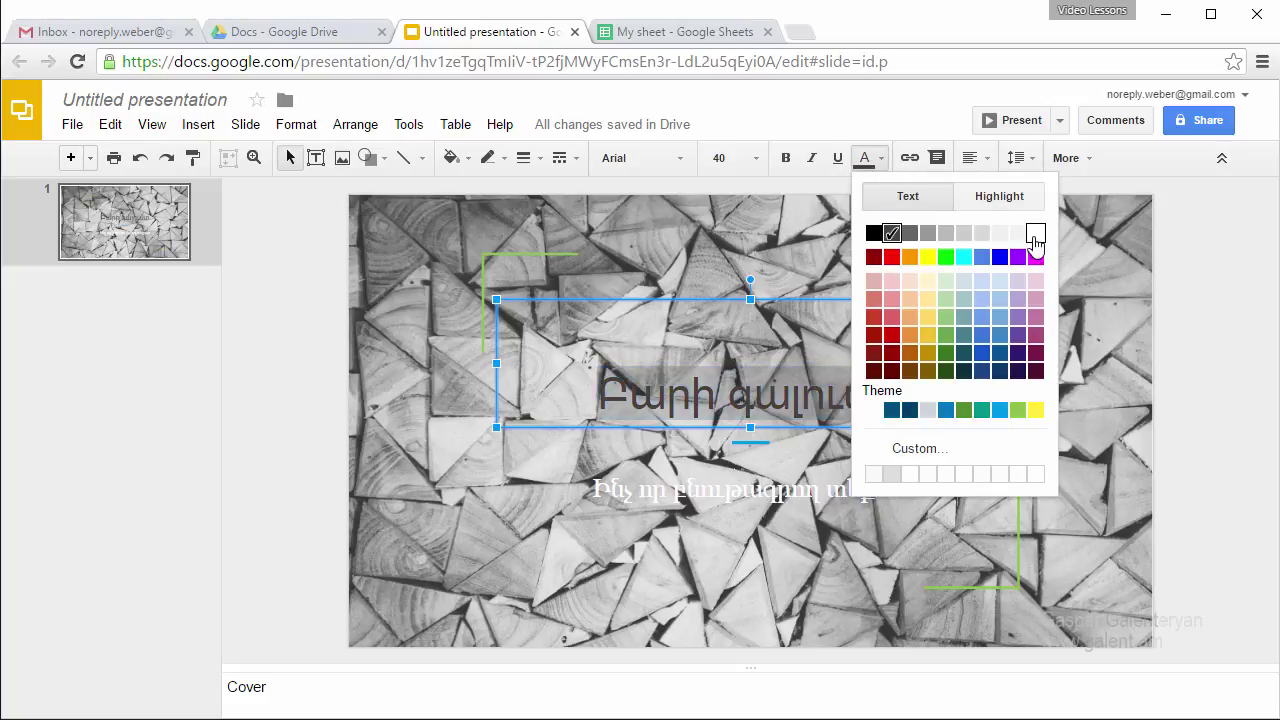
click(1034, 234)
Set the whole subtitle text to Arial
click(945, 471)
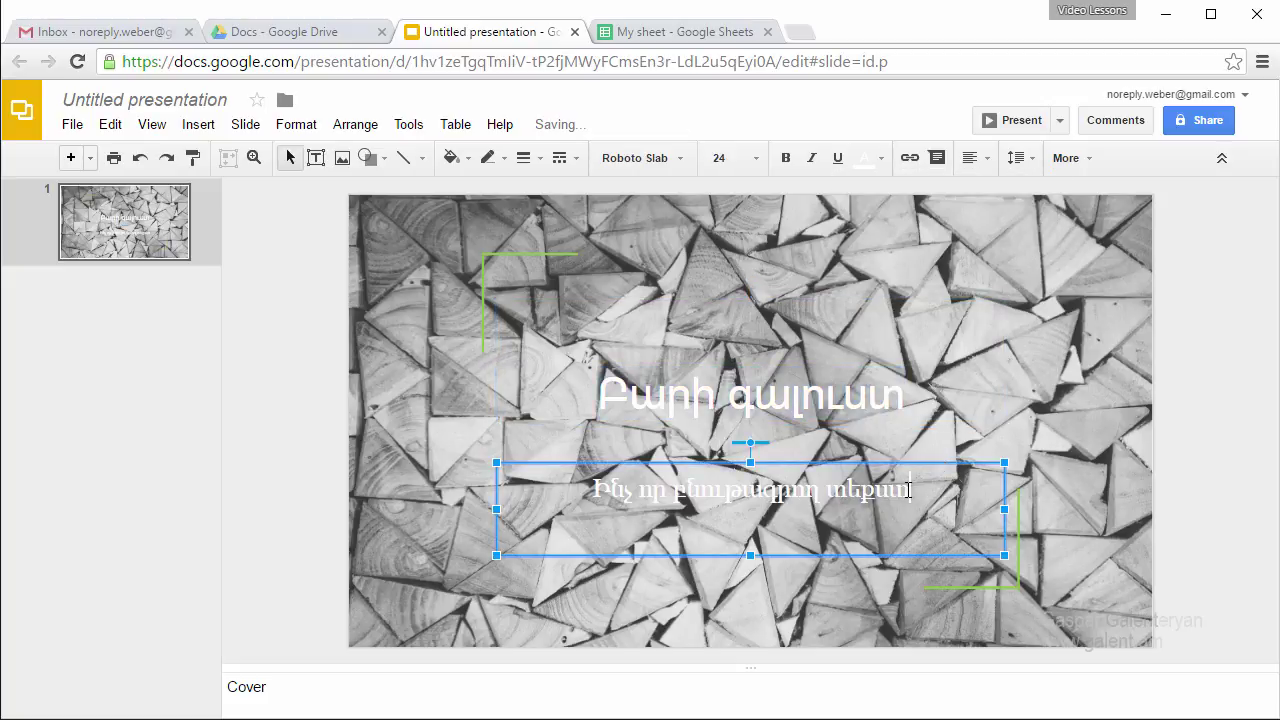
drag(912, 490, 498, 490)
click(650, 158)
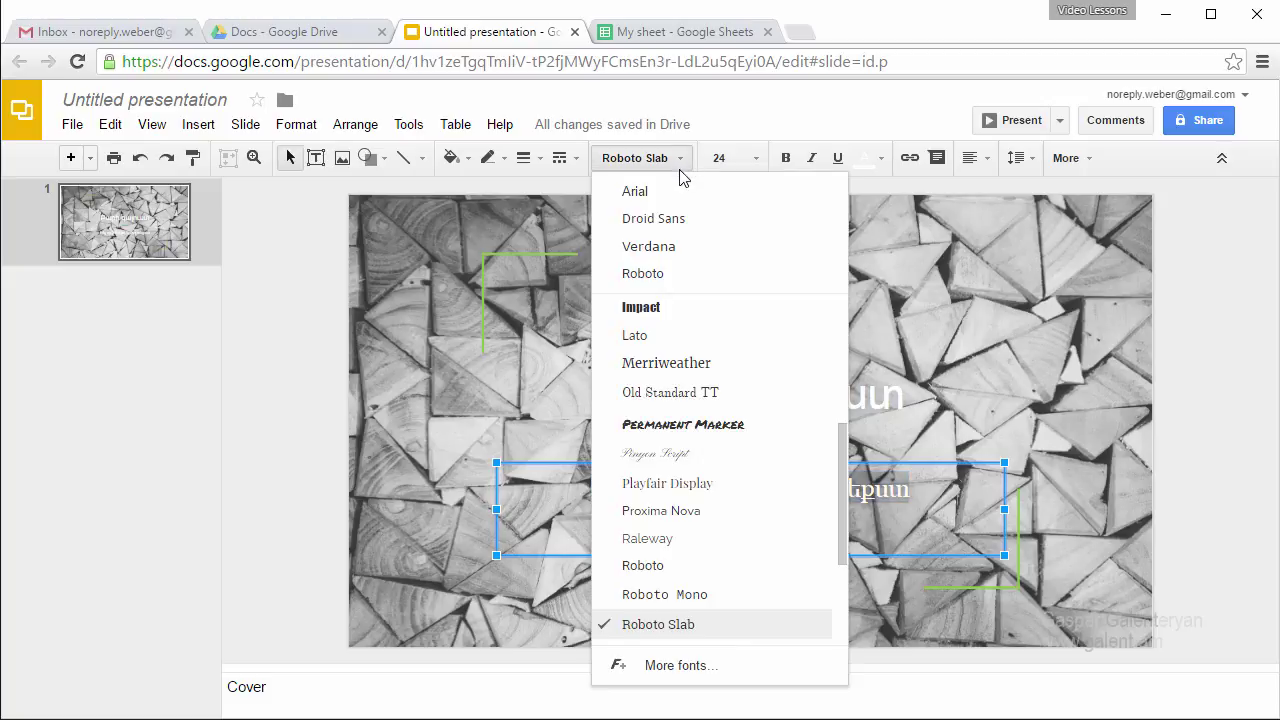
click(617, 203)
click(652, 308)
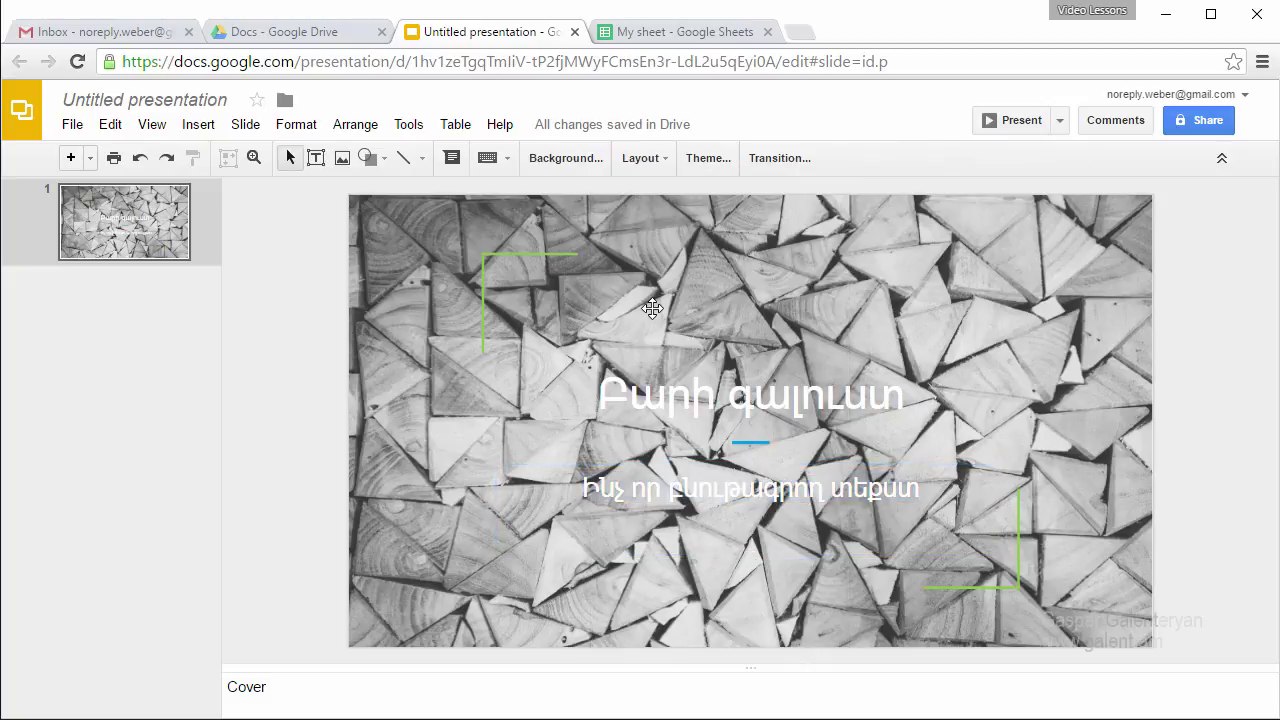
Apply the Coral theme from the Themes list, then close the Themes panel
click(697, 162)
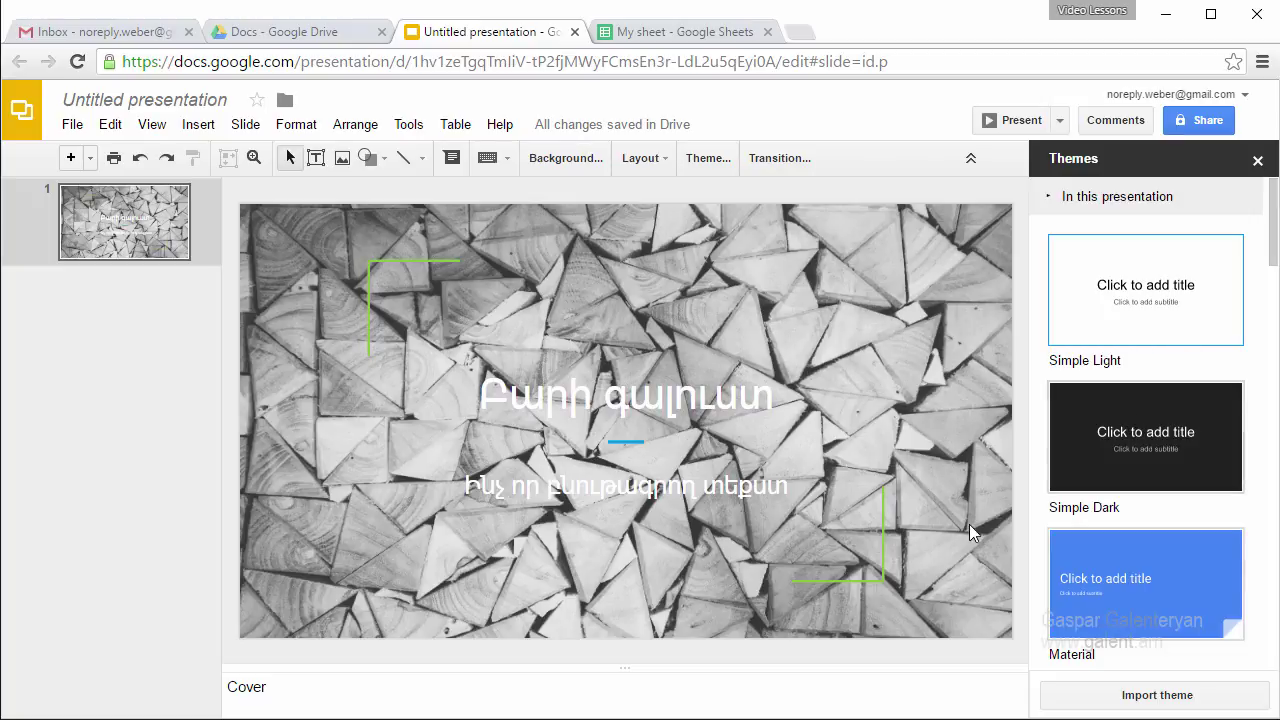
scroll(1120, 457, down, 1)
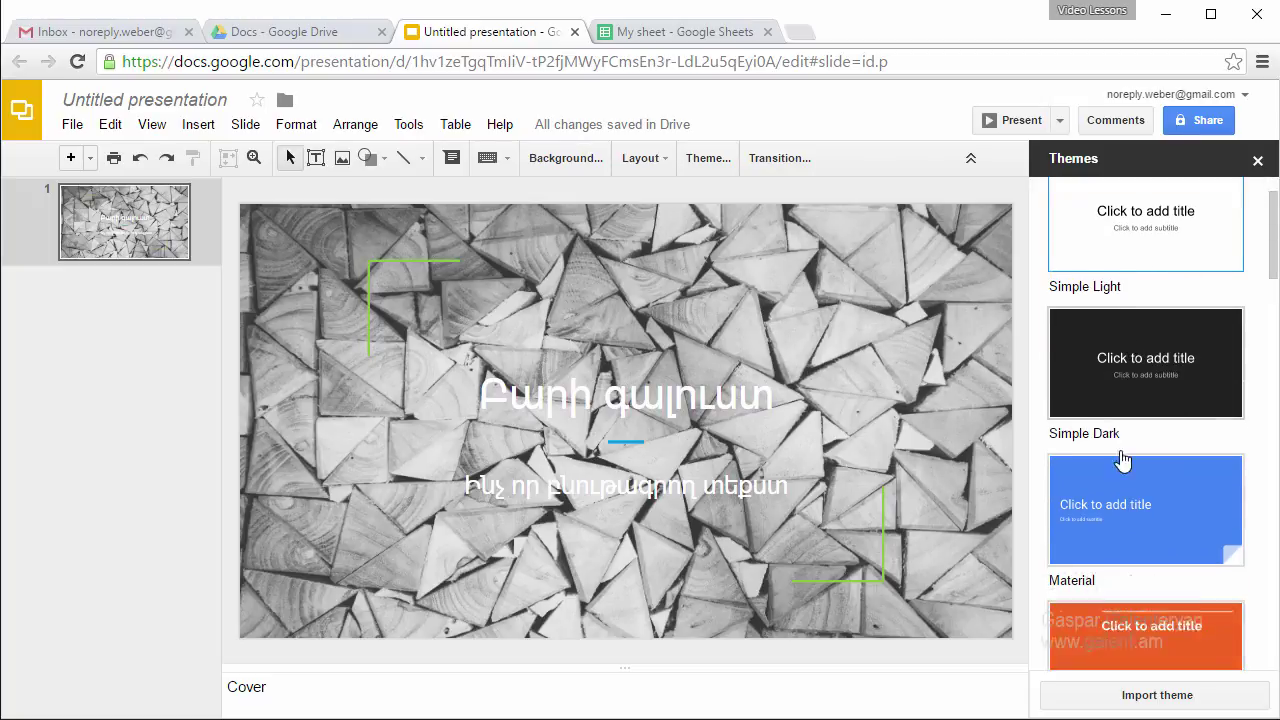
scroll(1127, 455, down, 3)
scroll(1123, 447, down, 3)
scroll(1128, 451, down, 2)
scroll(1128, 451, down, 1)
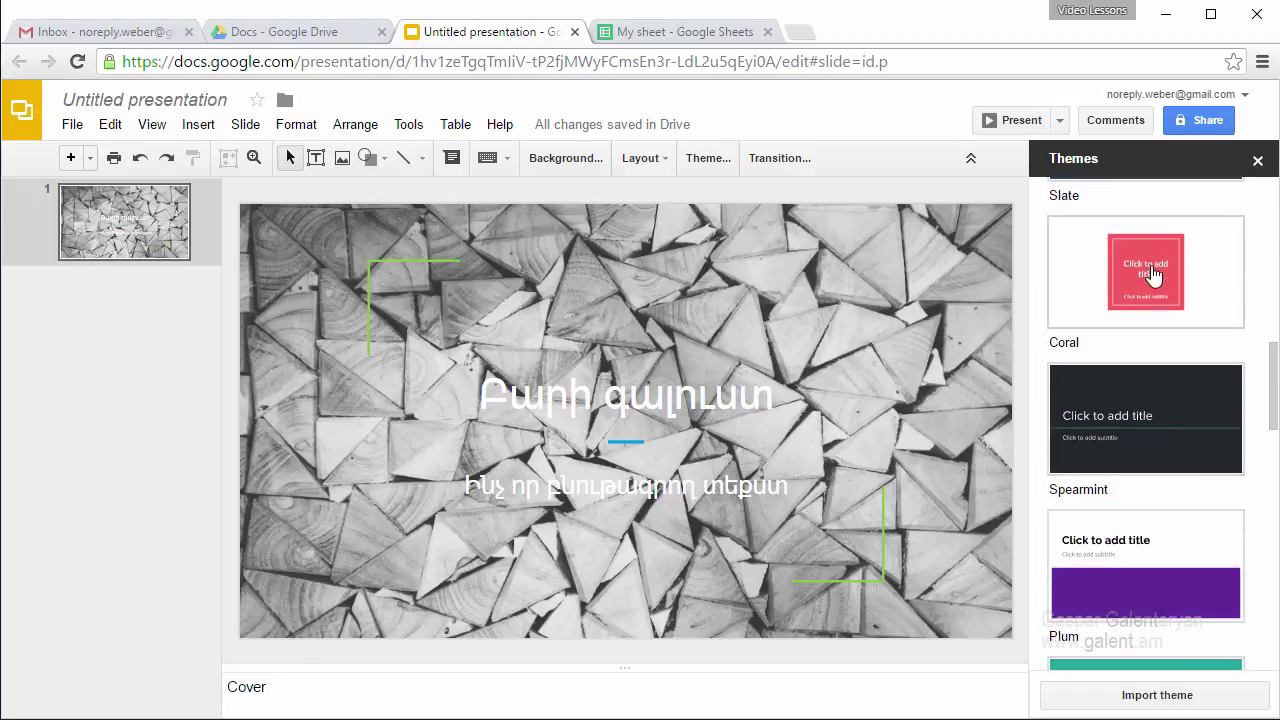
click(1153, 280)
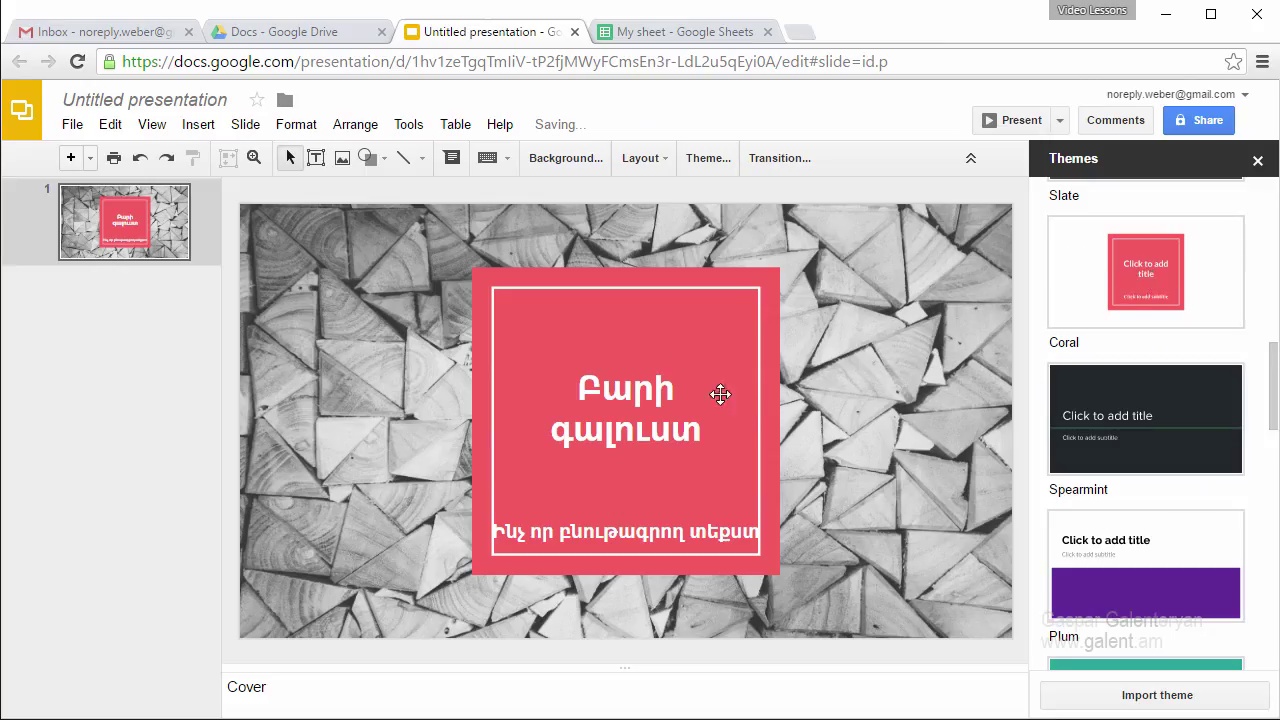
click(690, 532)
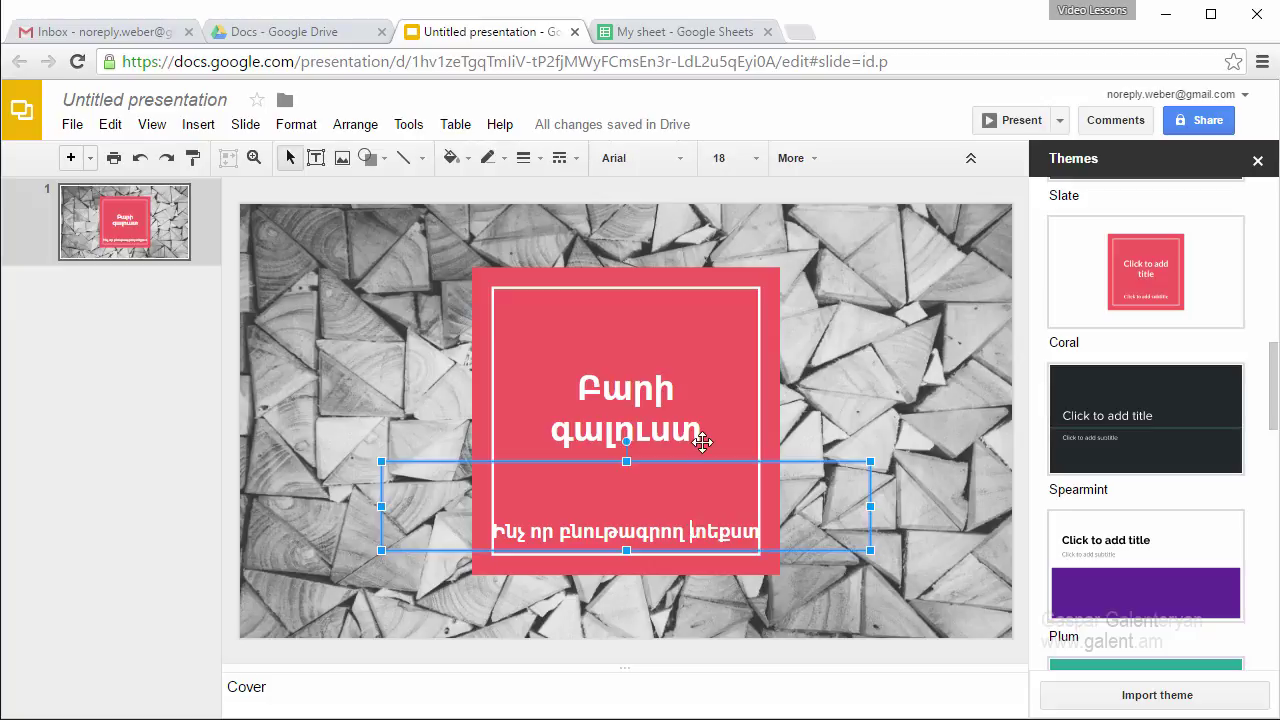
click(229, 355)
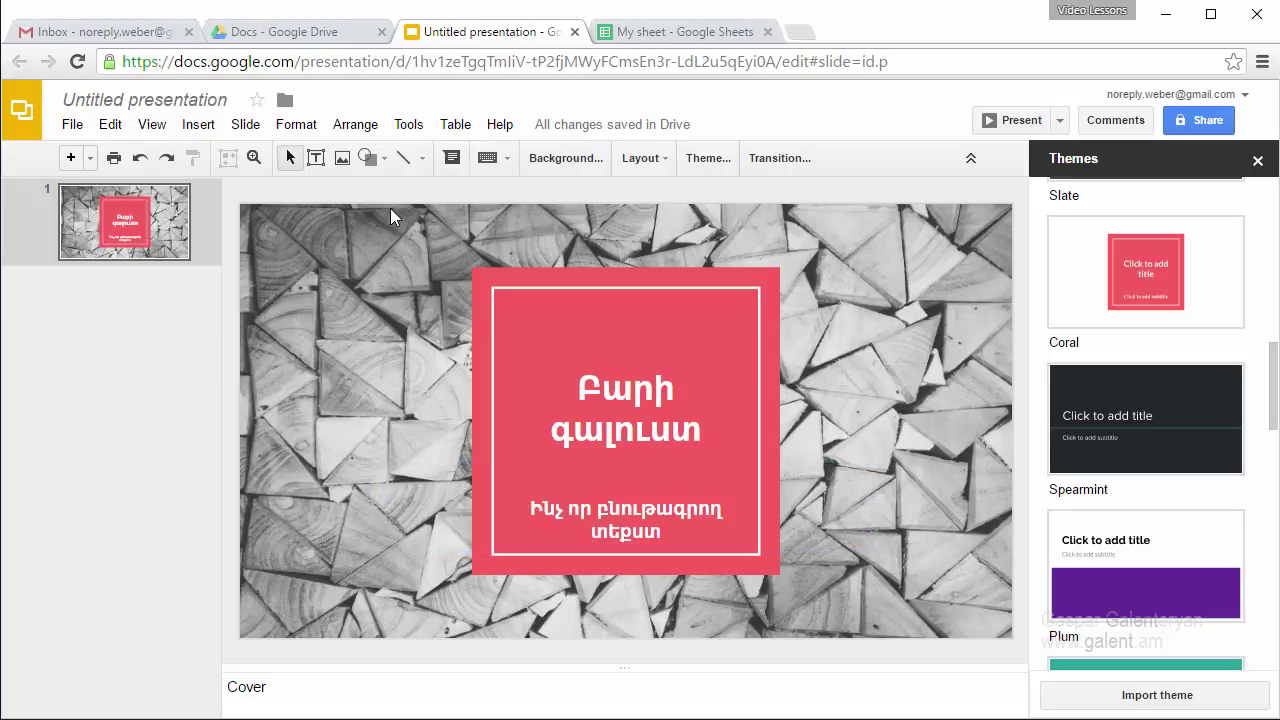
click(1257, 161)
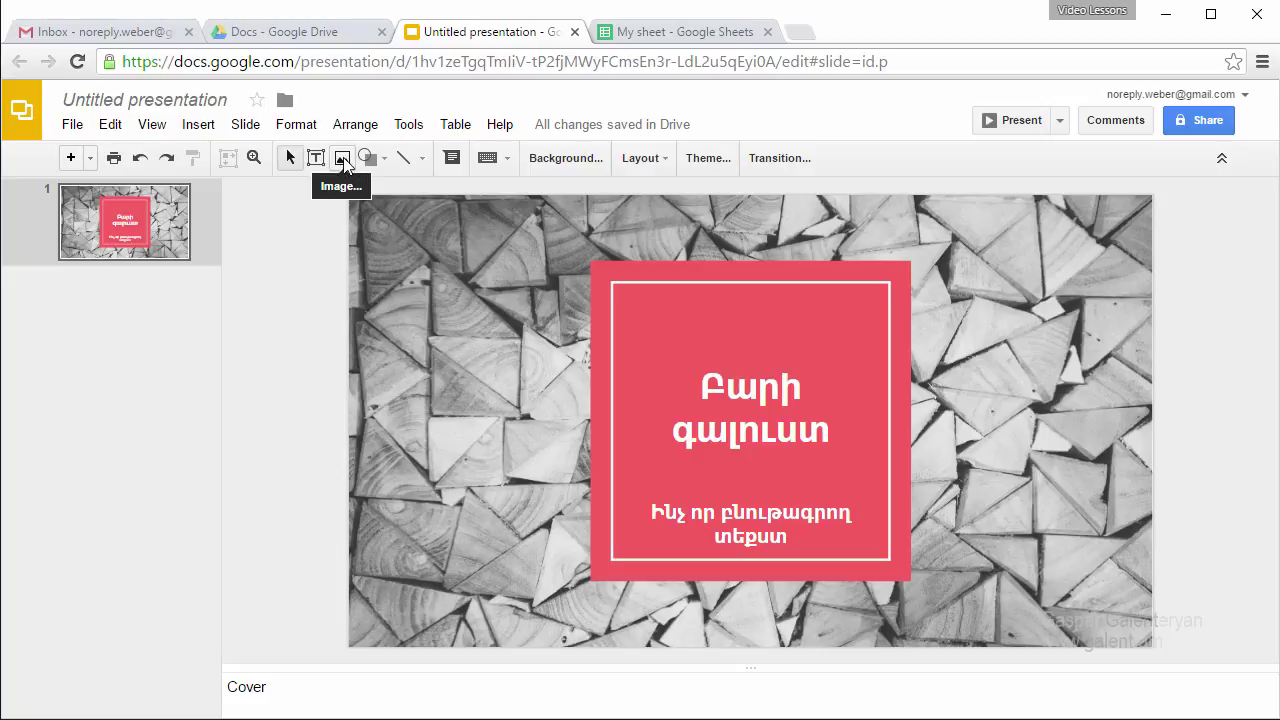
click(343, 160)
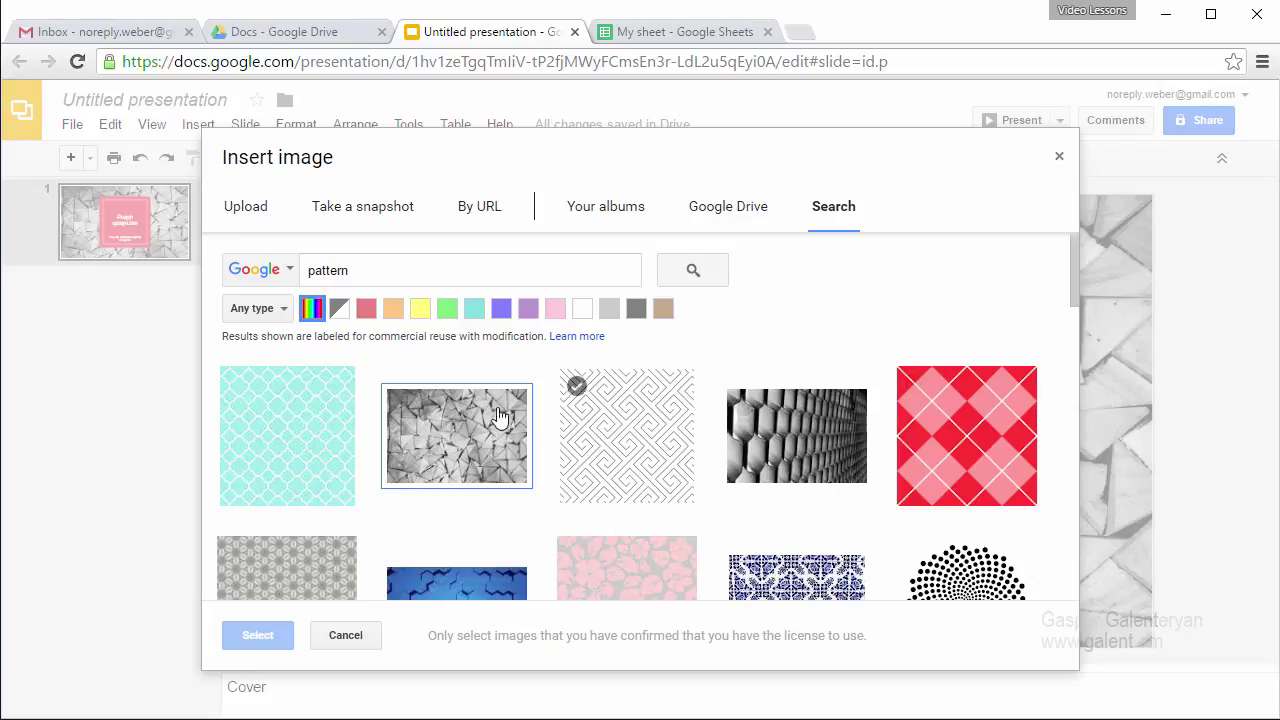
click(248, 212)
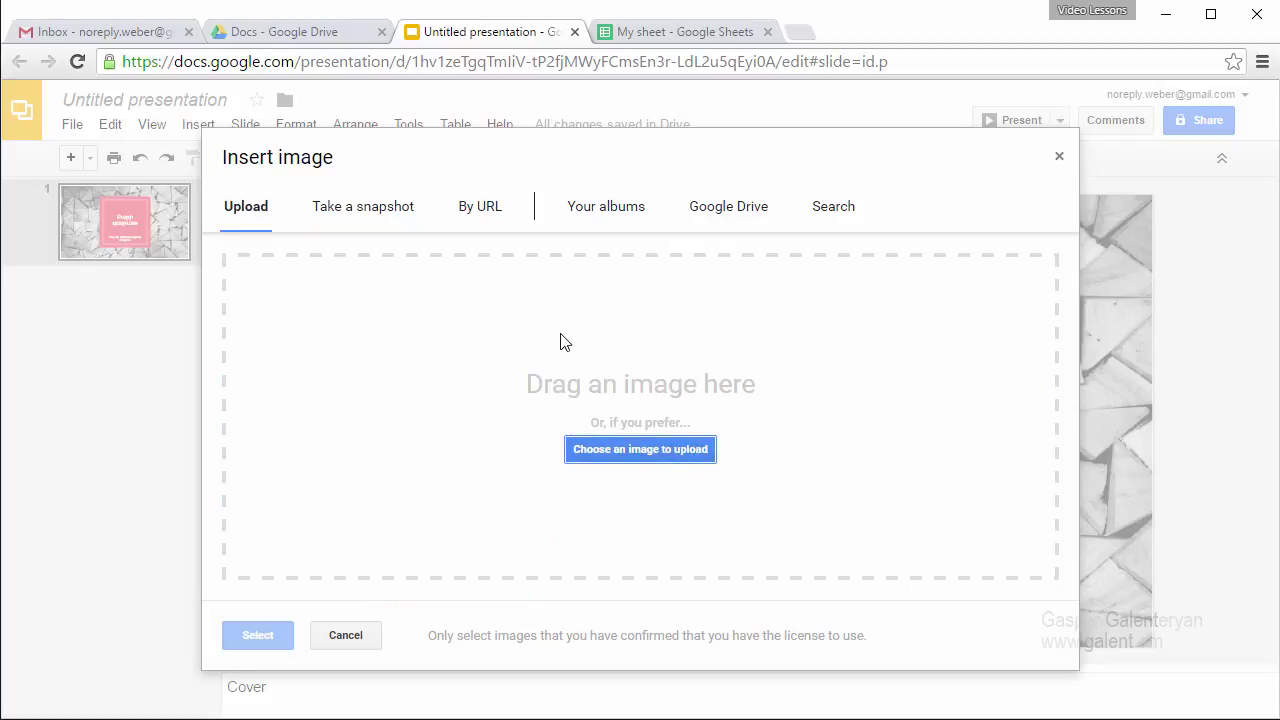
click(1058, 157)
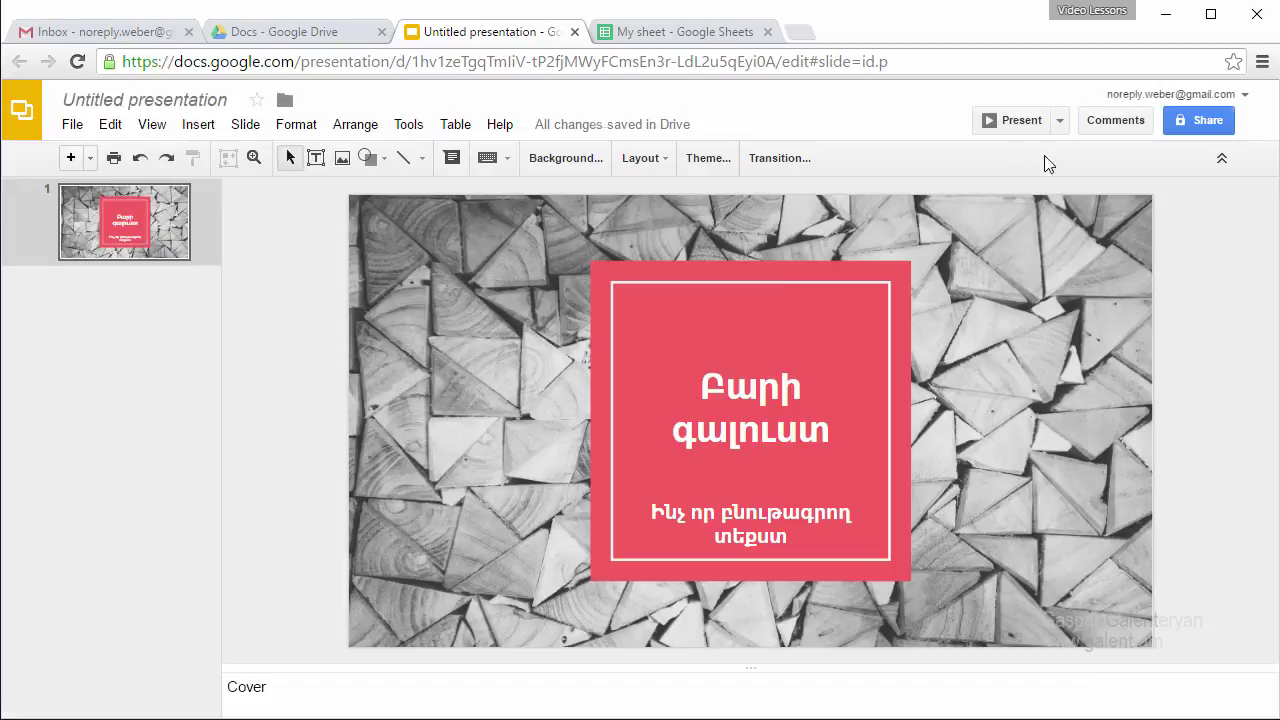
click(688, 381)
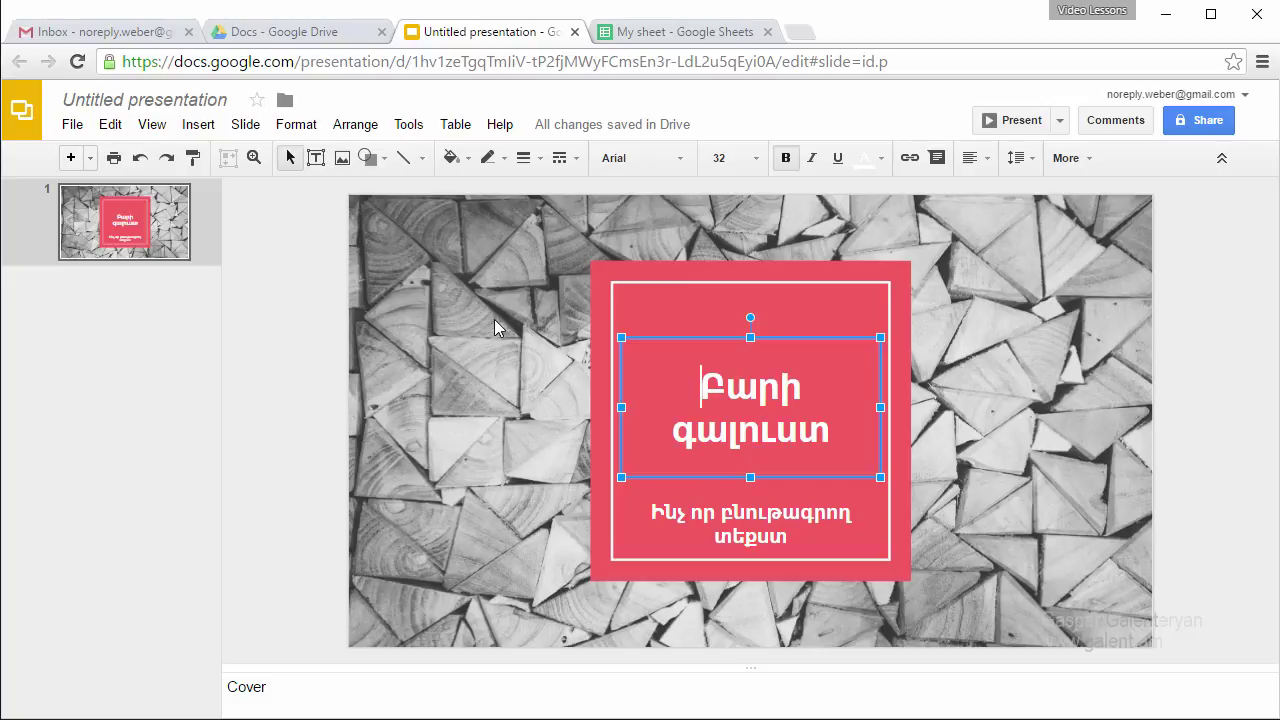
click(306, 235)
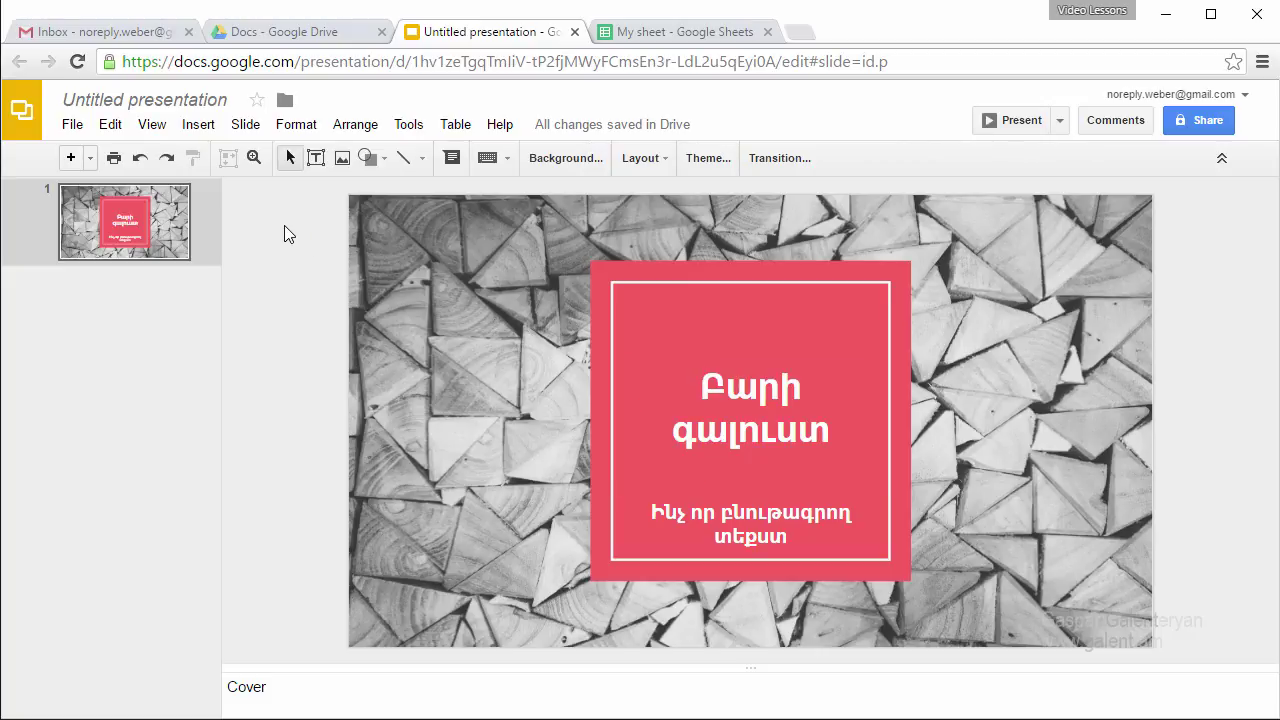
Rename the presentation to 'My slide', removing the leftover Armenian words
click(97, 100)
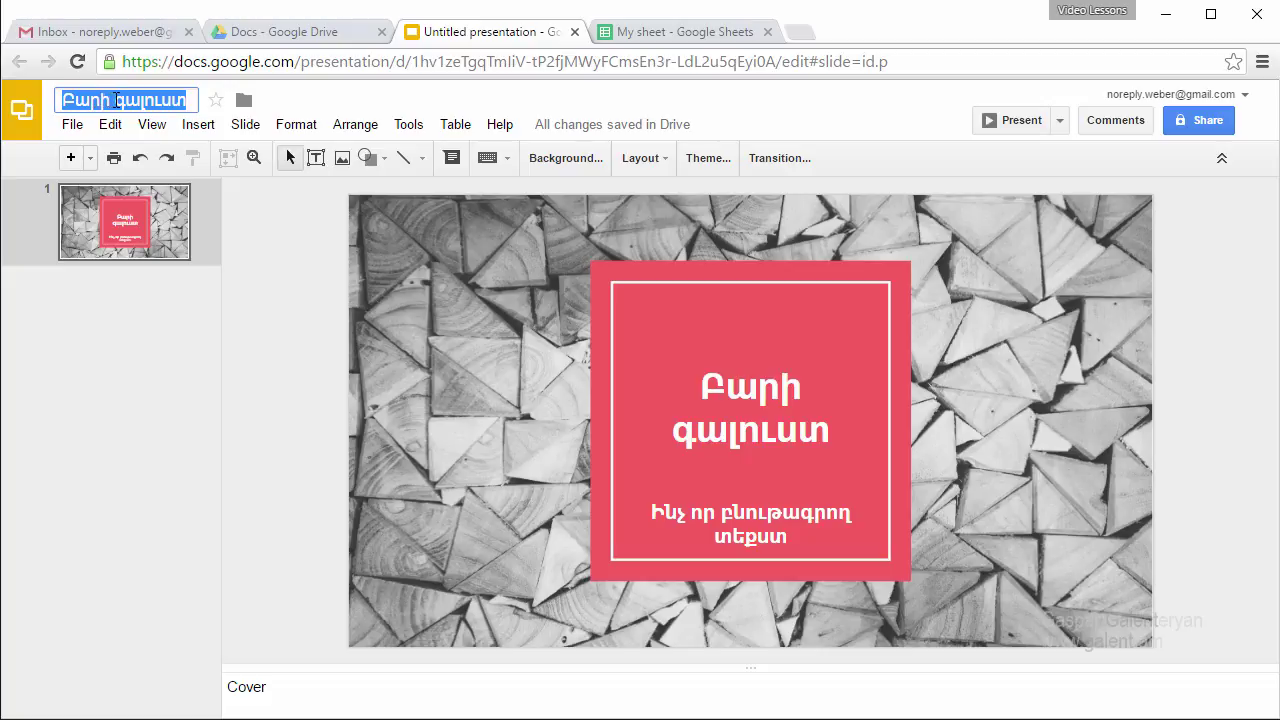
click(117, 100)
text(My sli)
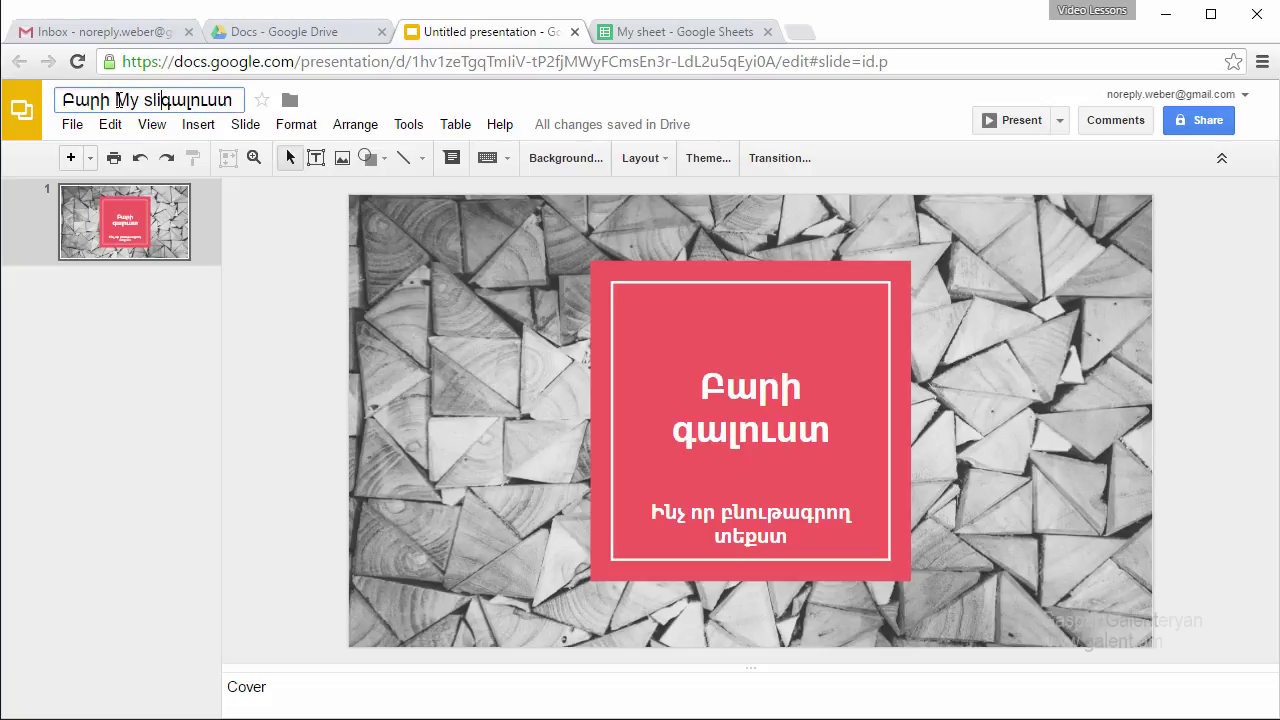
key(shift+End)
text(de)
double_click(66, 100)
key(Delete)
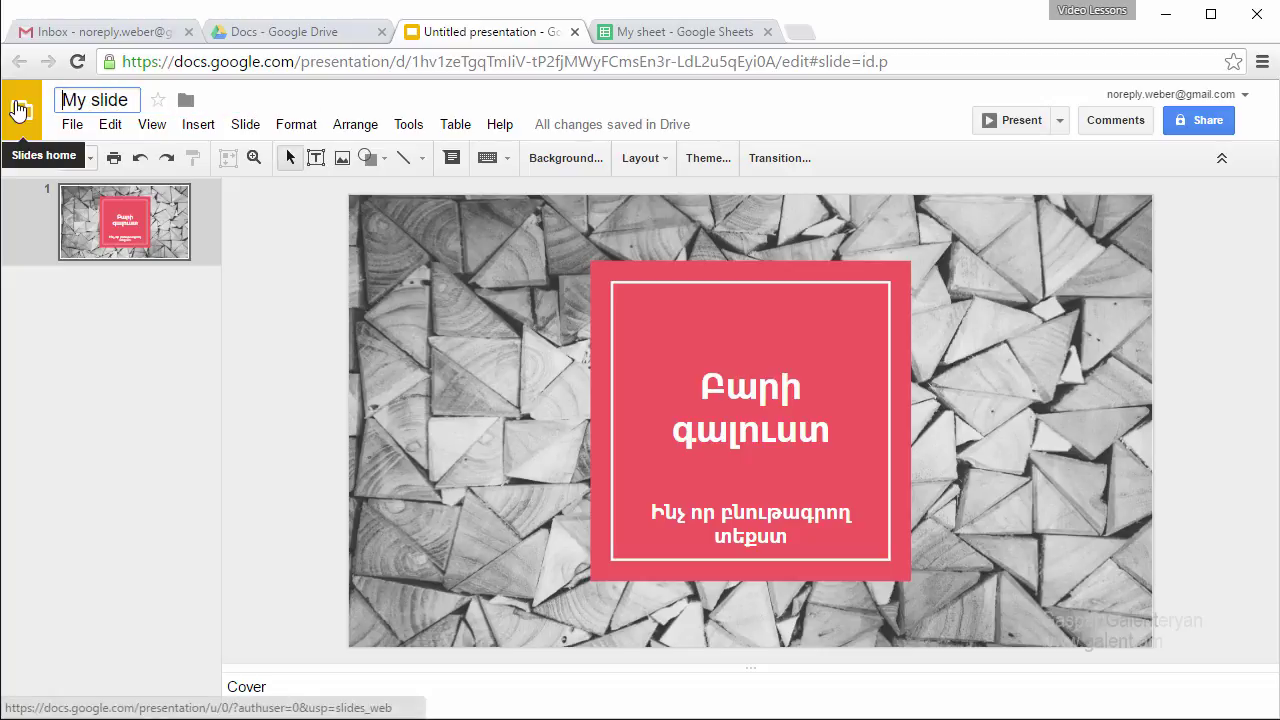
key(Return)
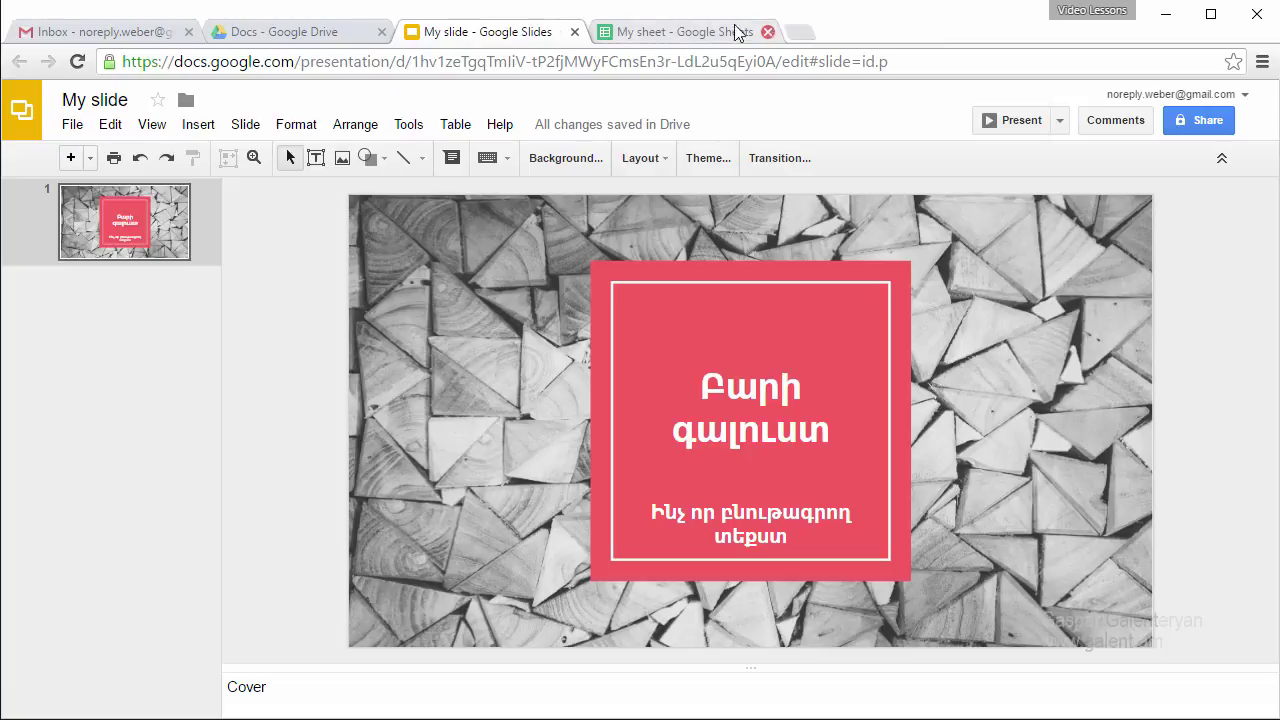
Close the My sheet tab, check the Drive folder, and return to the presentation
click(768, 32)
click(316, 38)
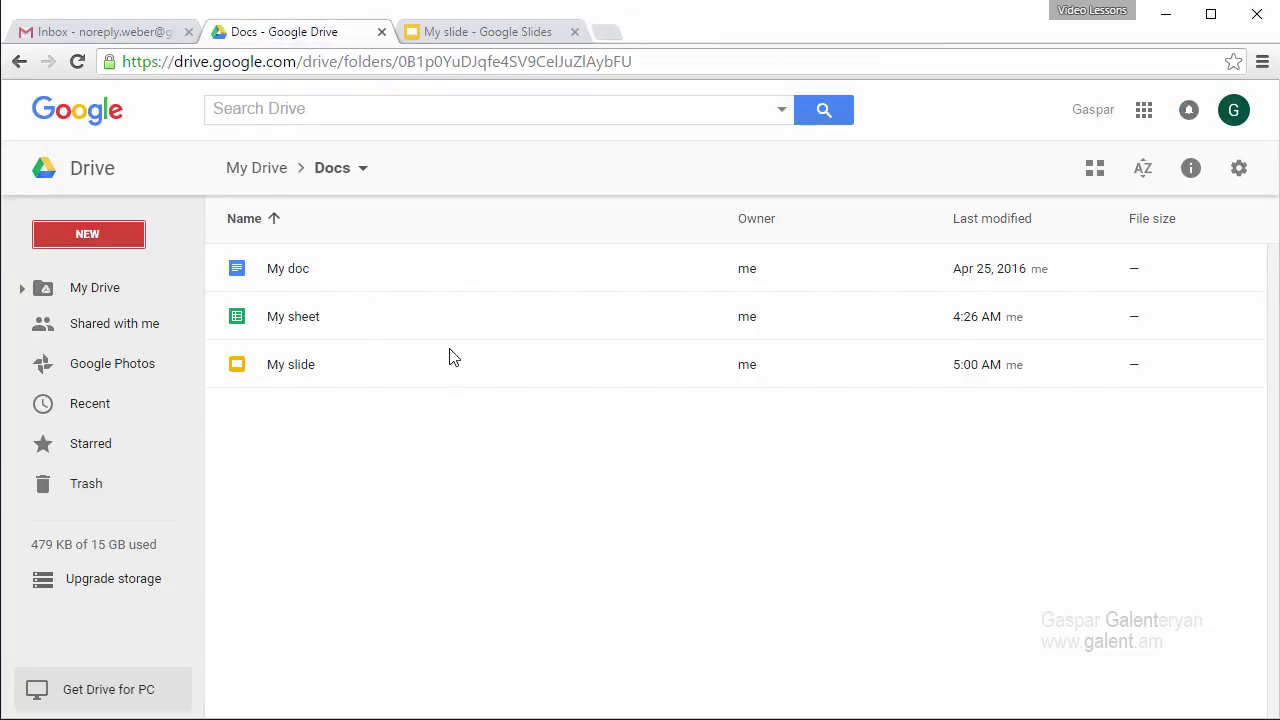
click(486, 33)
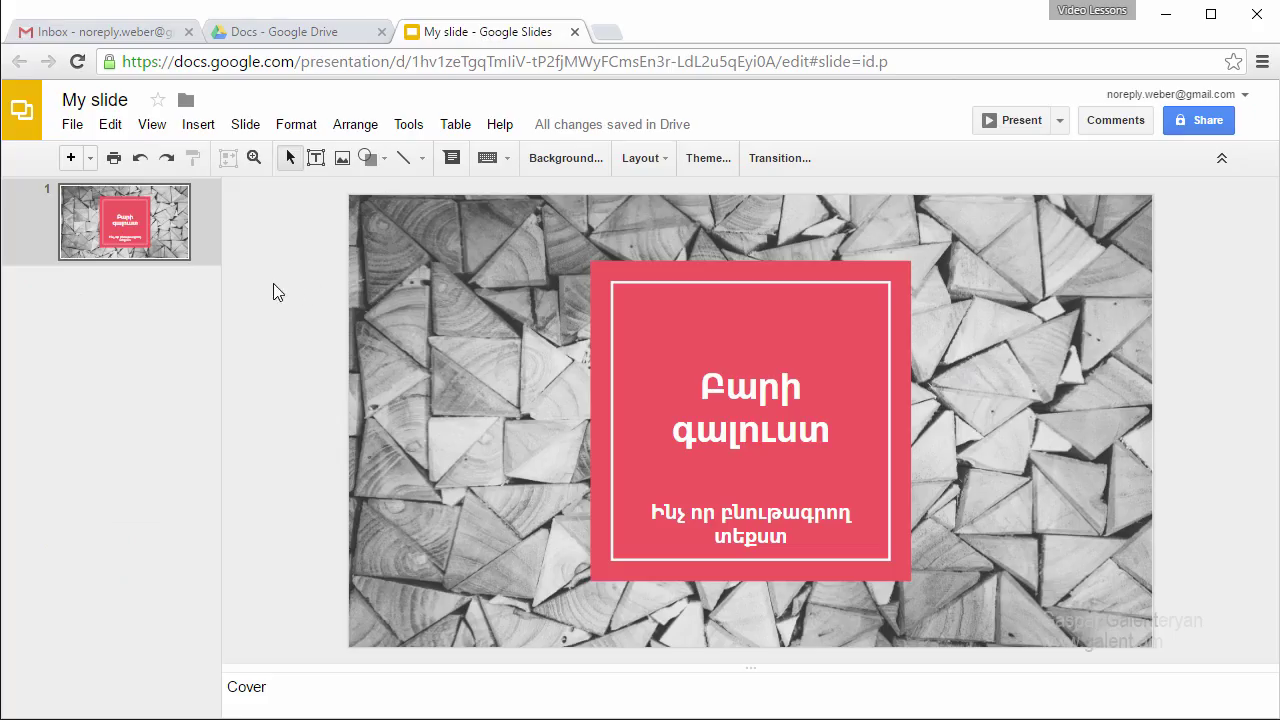